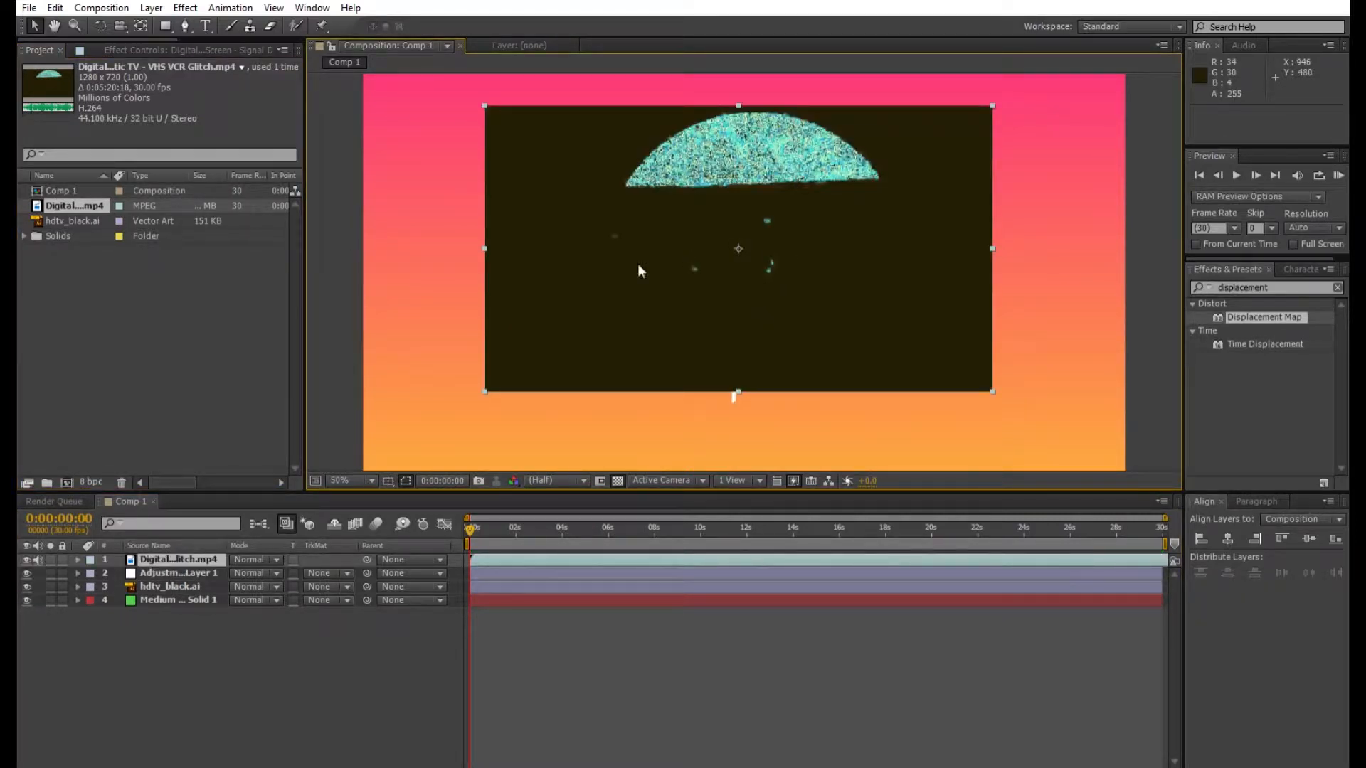
- Fit the glitch video to the composition's width and move it beneath the adjustment layer
key(ctrl+alt+shift+h)
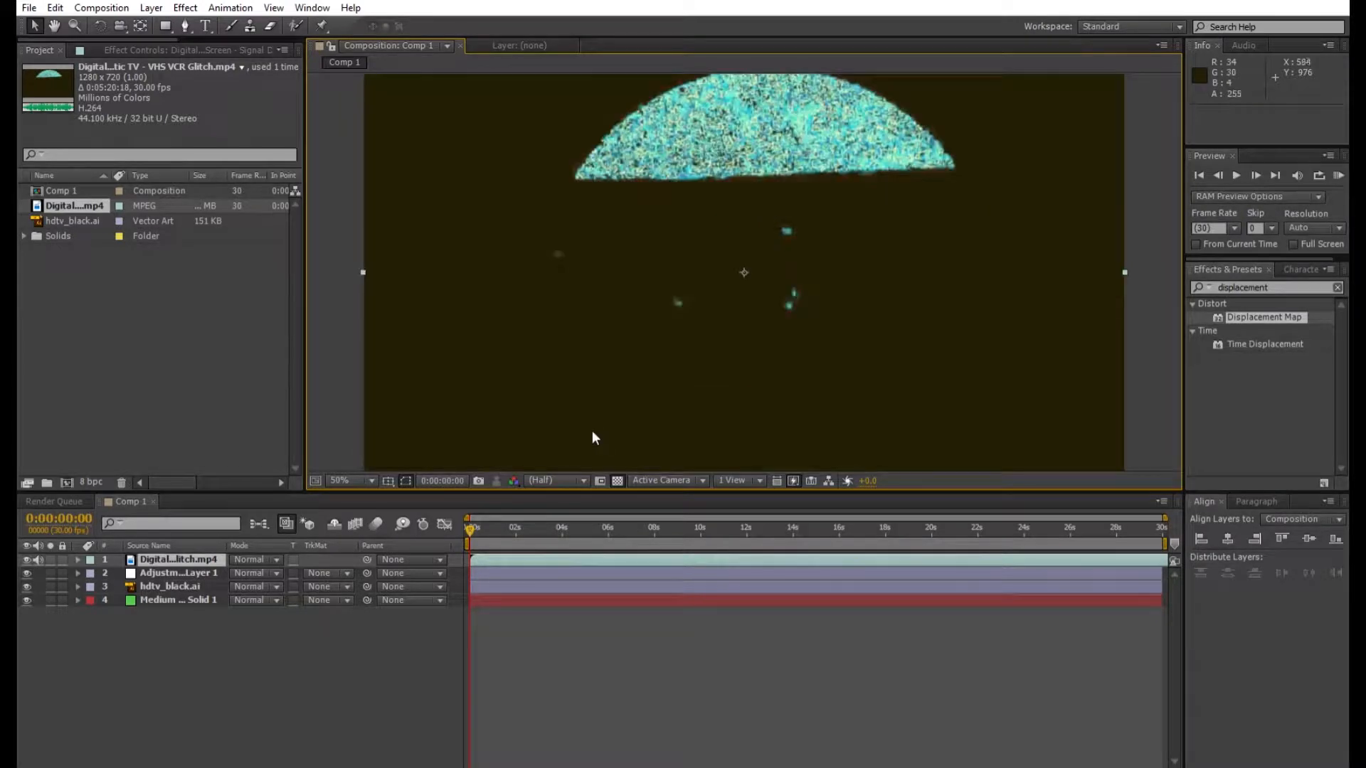
drag(196, 559, 195, 577)
- Set the adjustment layer's Displacement Map to use the Digital TV Screen video, with Blue for horizontal displacement and a maximum of 55
click(186, 559)
click(158, 50)
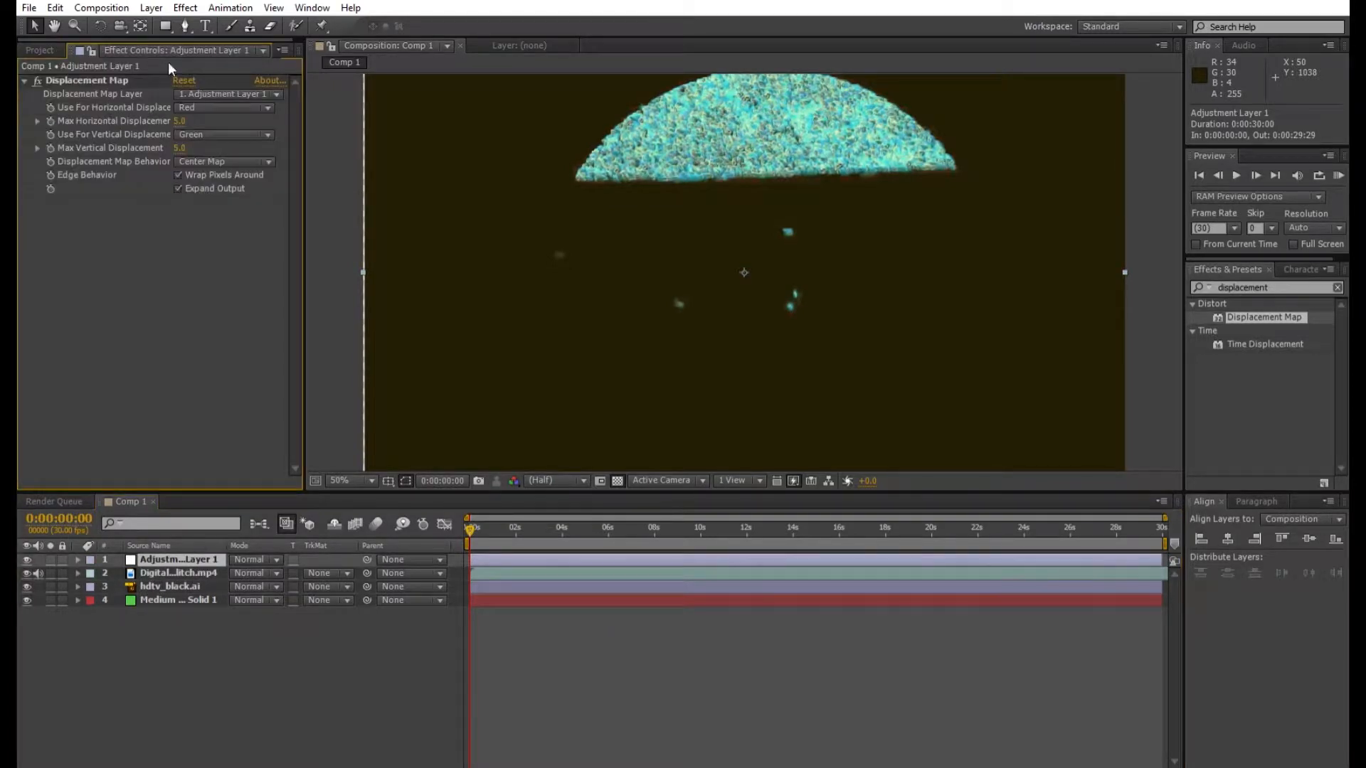
click(217, 140)
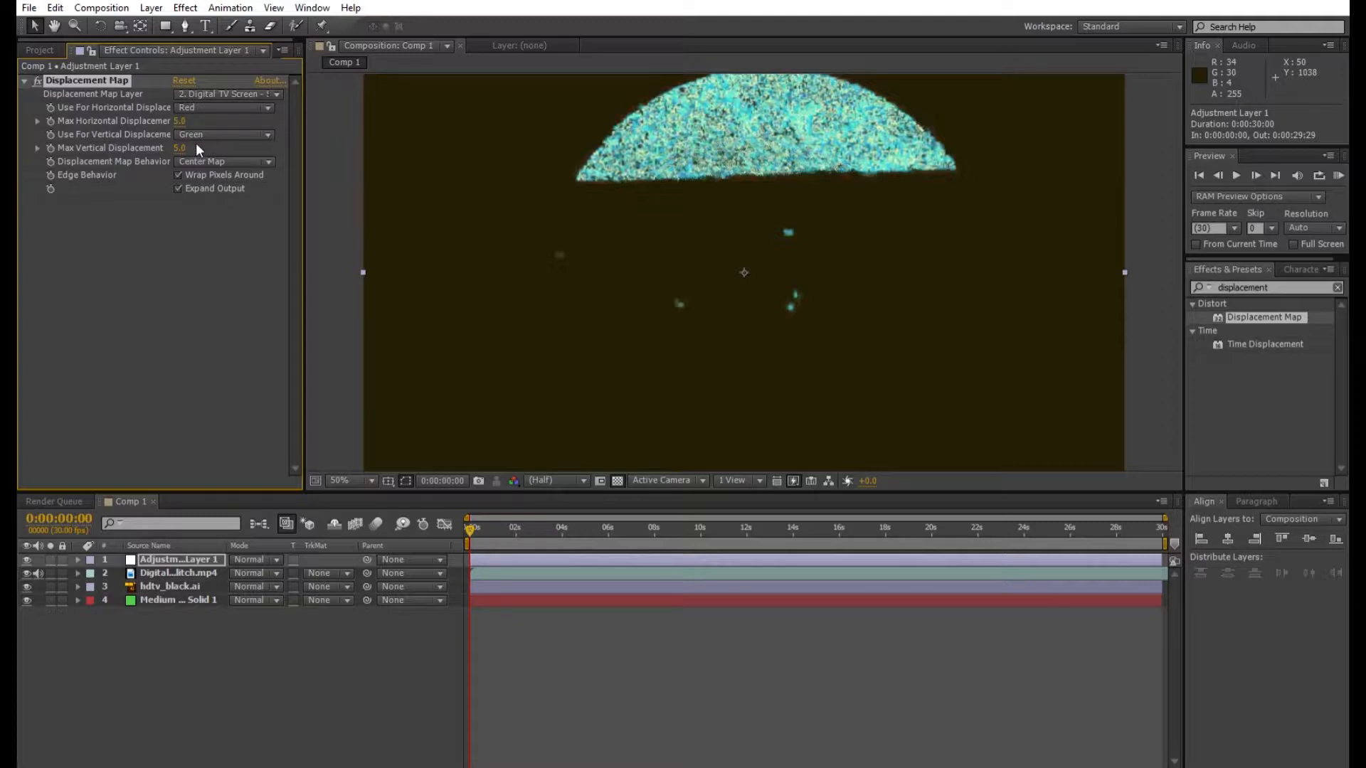
click(221, 108)
click(192, 114)
drag(191, 118, 212, 122)
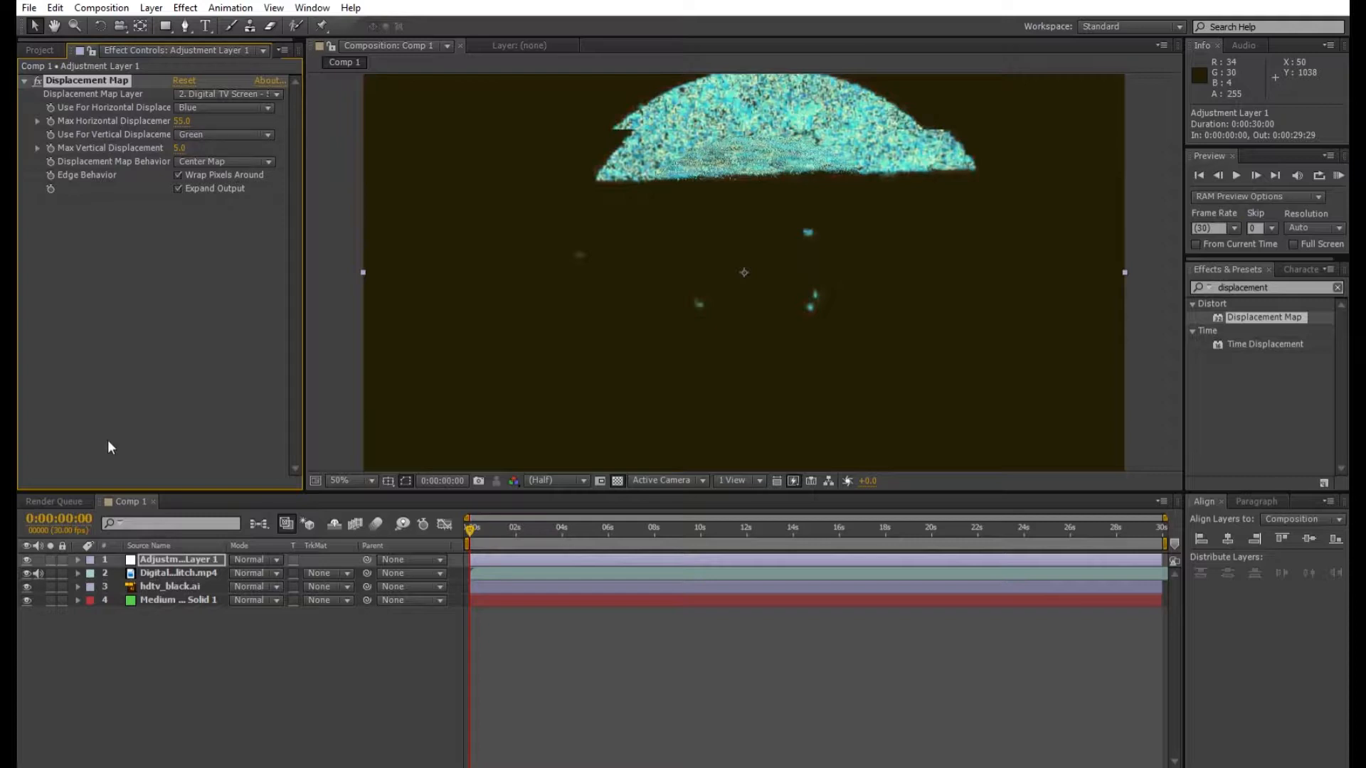
- Move the adjustment layer below the glitch video and set the video's blending mode to Screen after trying Soft Light
click(179, 572)
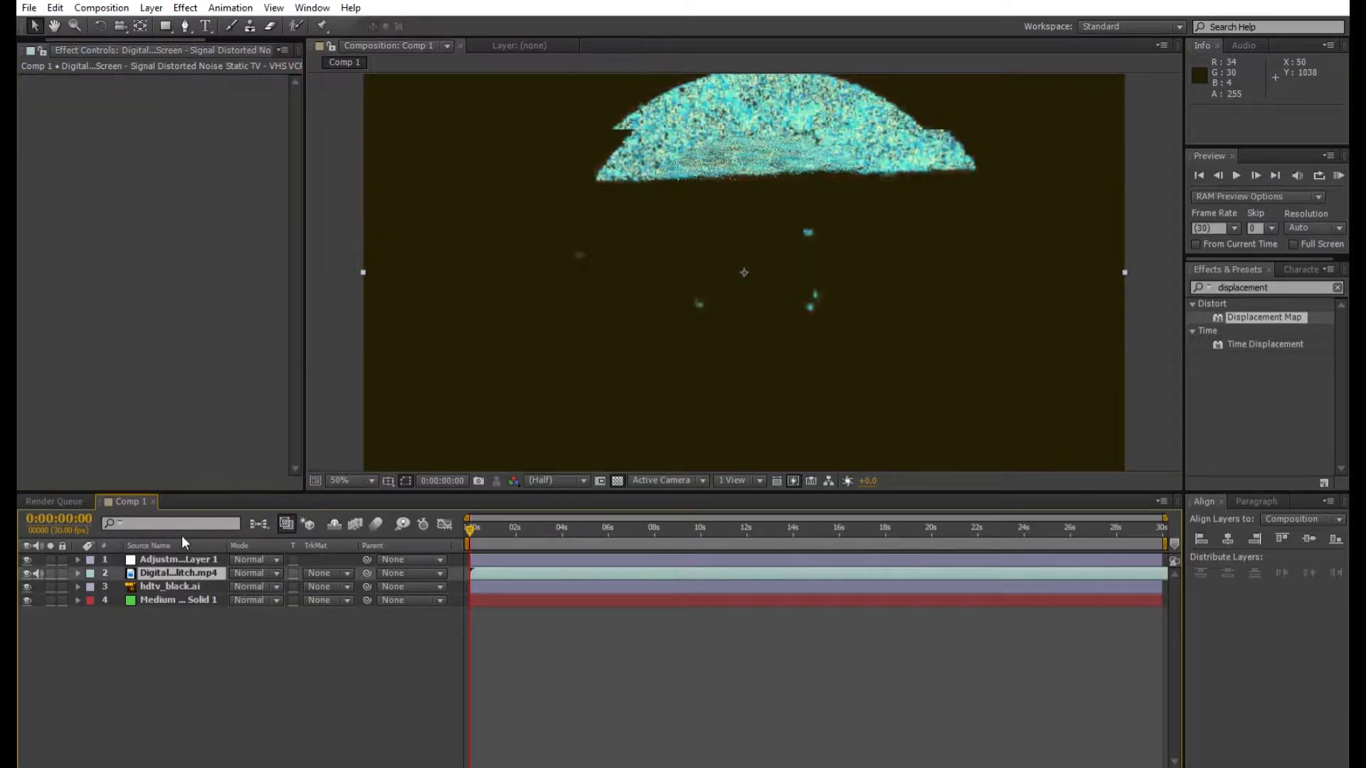
drag(177, 558, 173, 573)
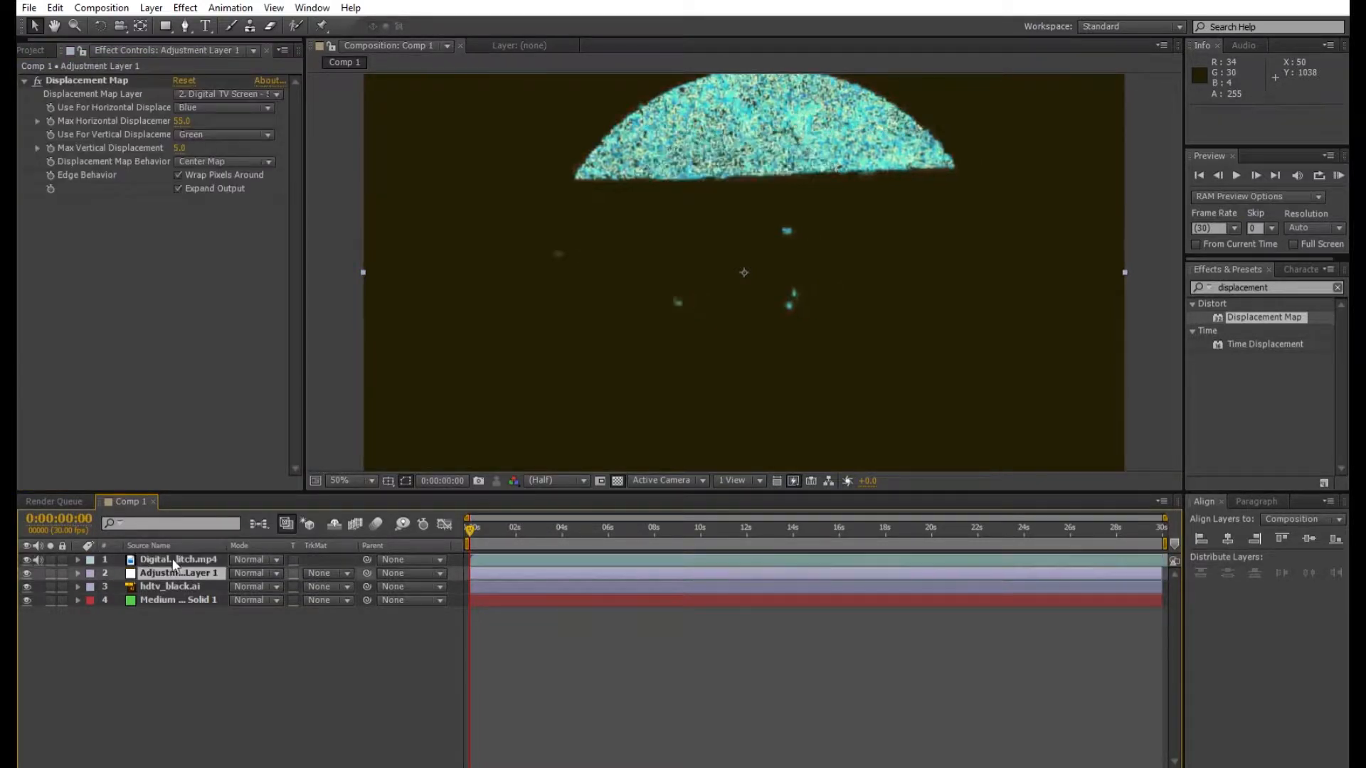
click(173, 559)
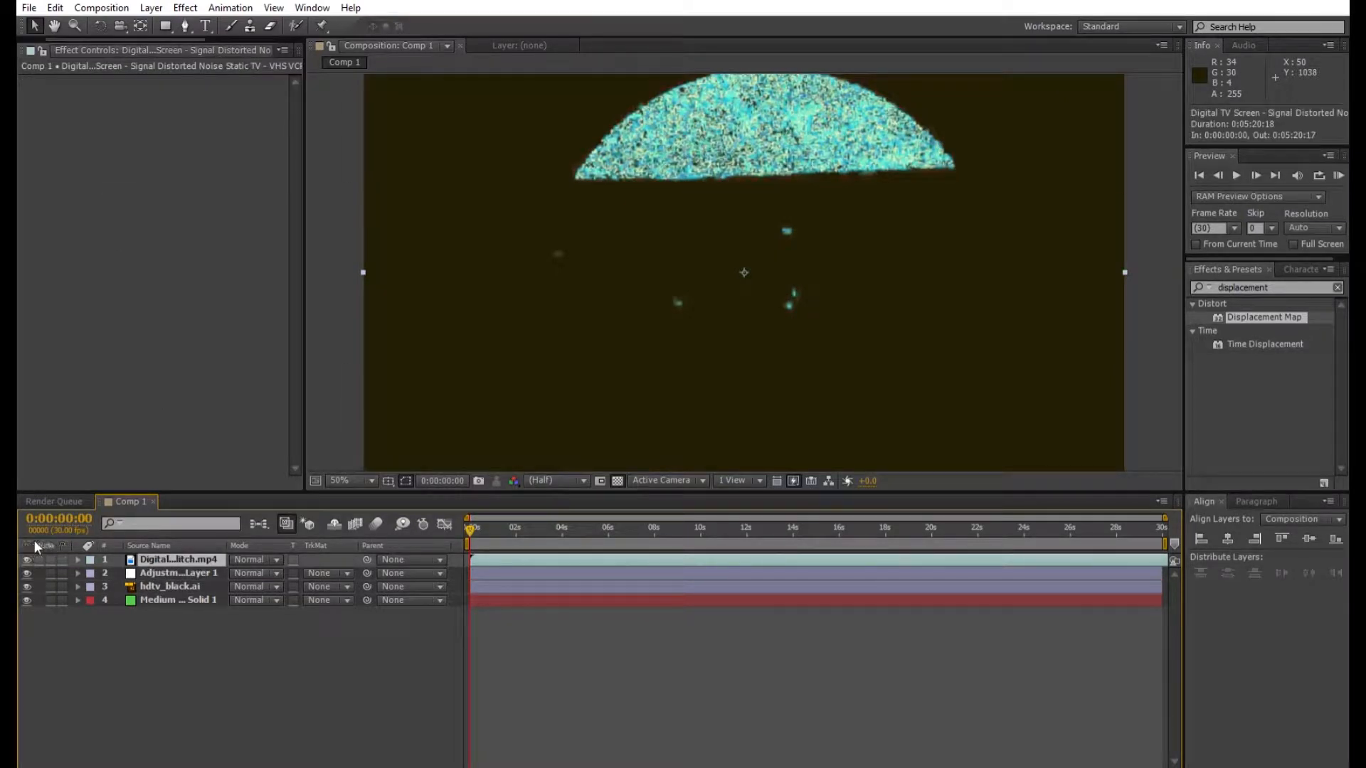
click(160, 571)
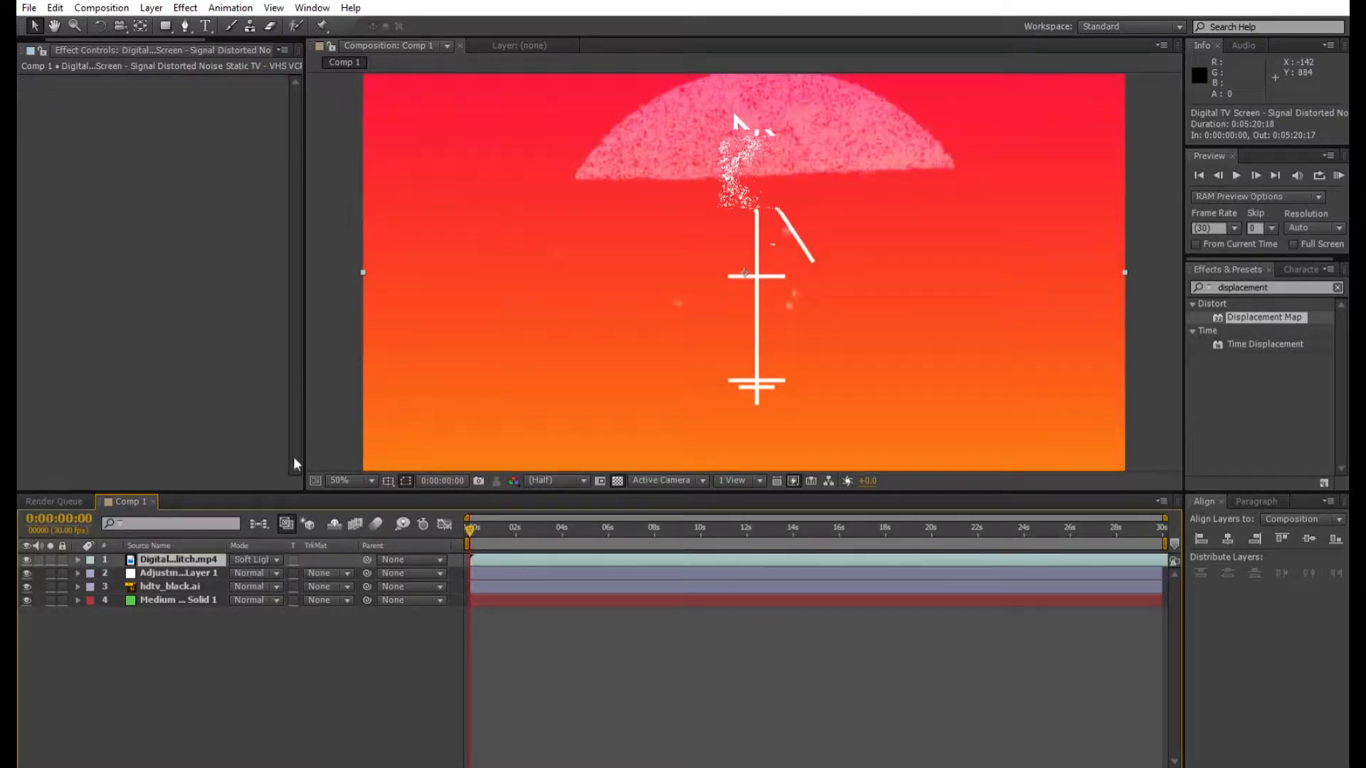
click(249, 548)
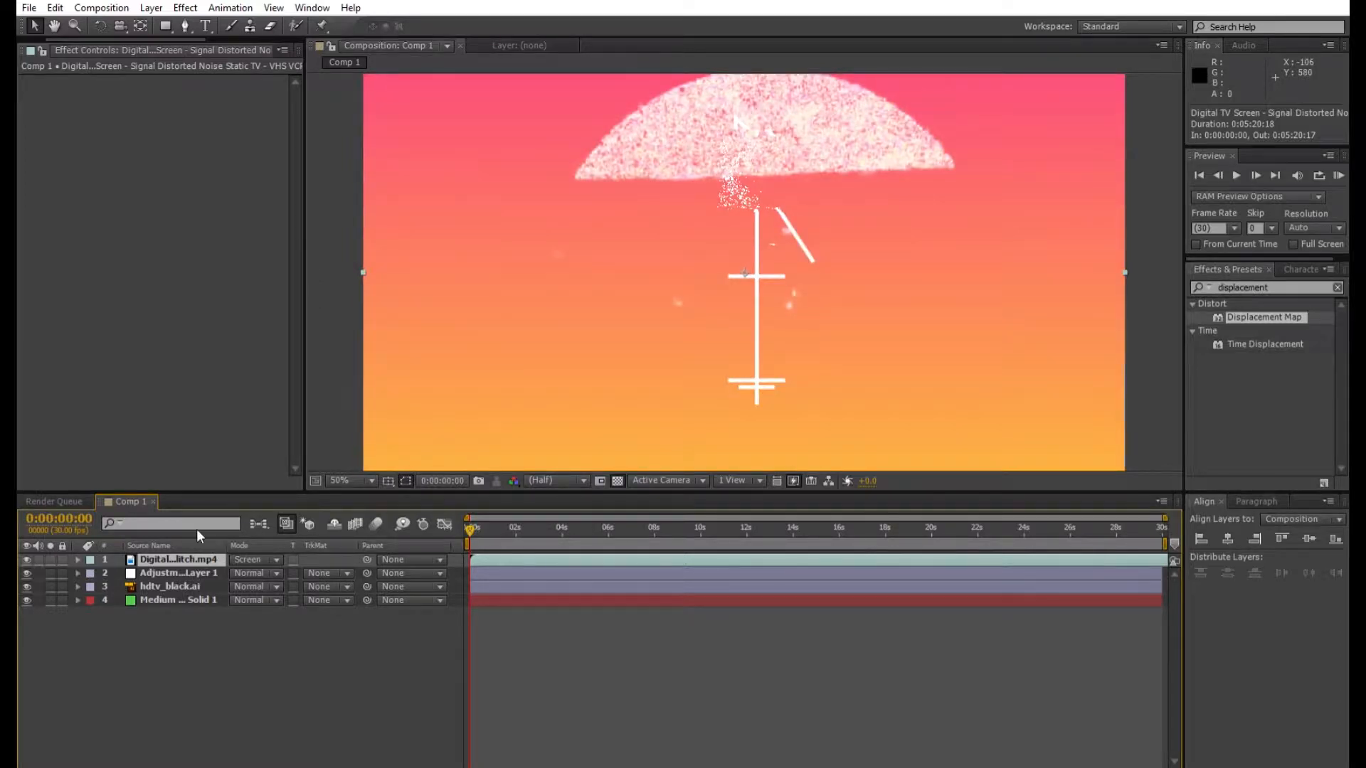
- Try 0% opacity on the glitch video, restore it to 100% and preview the result around 0:00:05:13
key(t)
drag(241, 572, 533, 513)
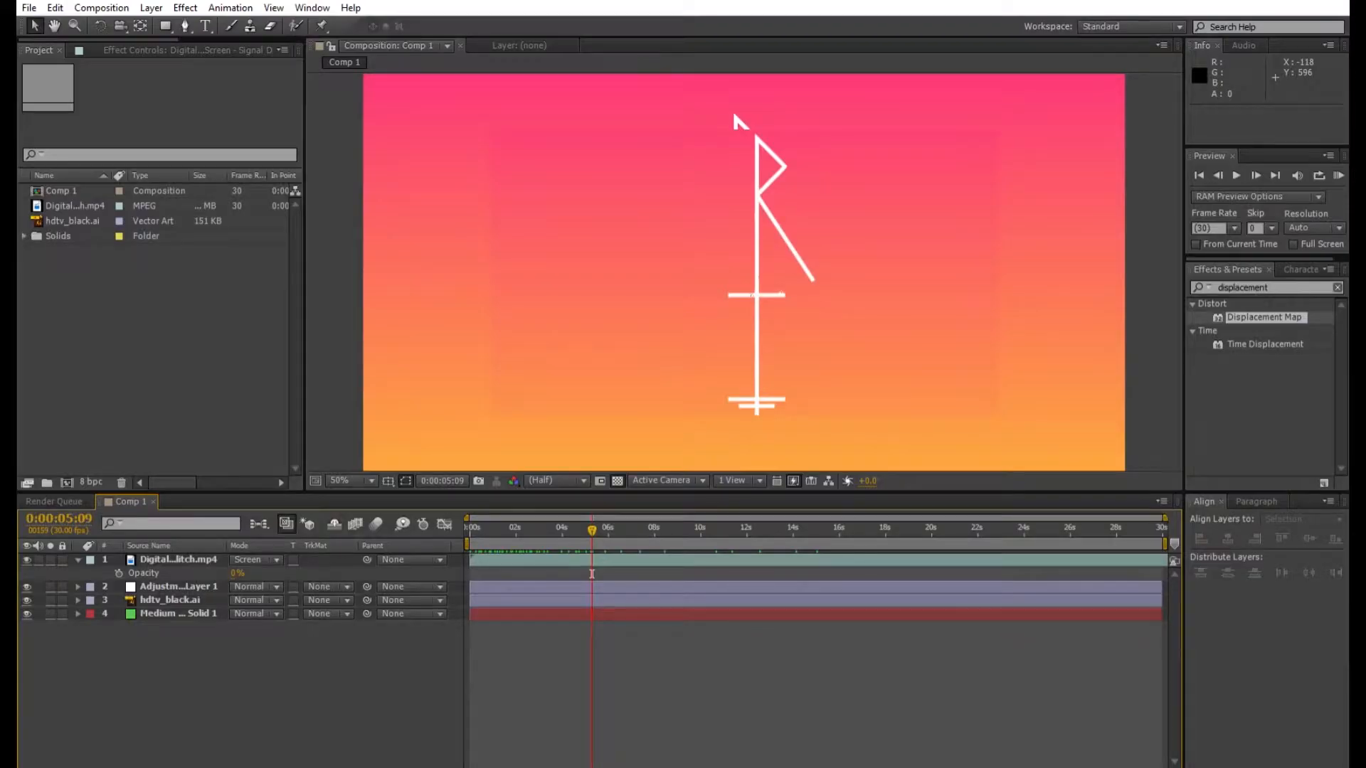
drag(235, 573, 532, 595)
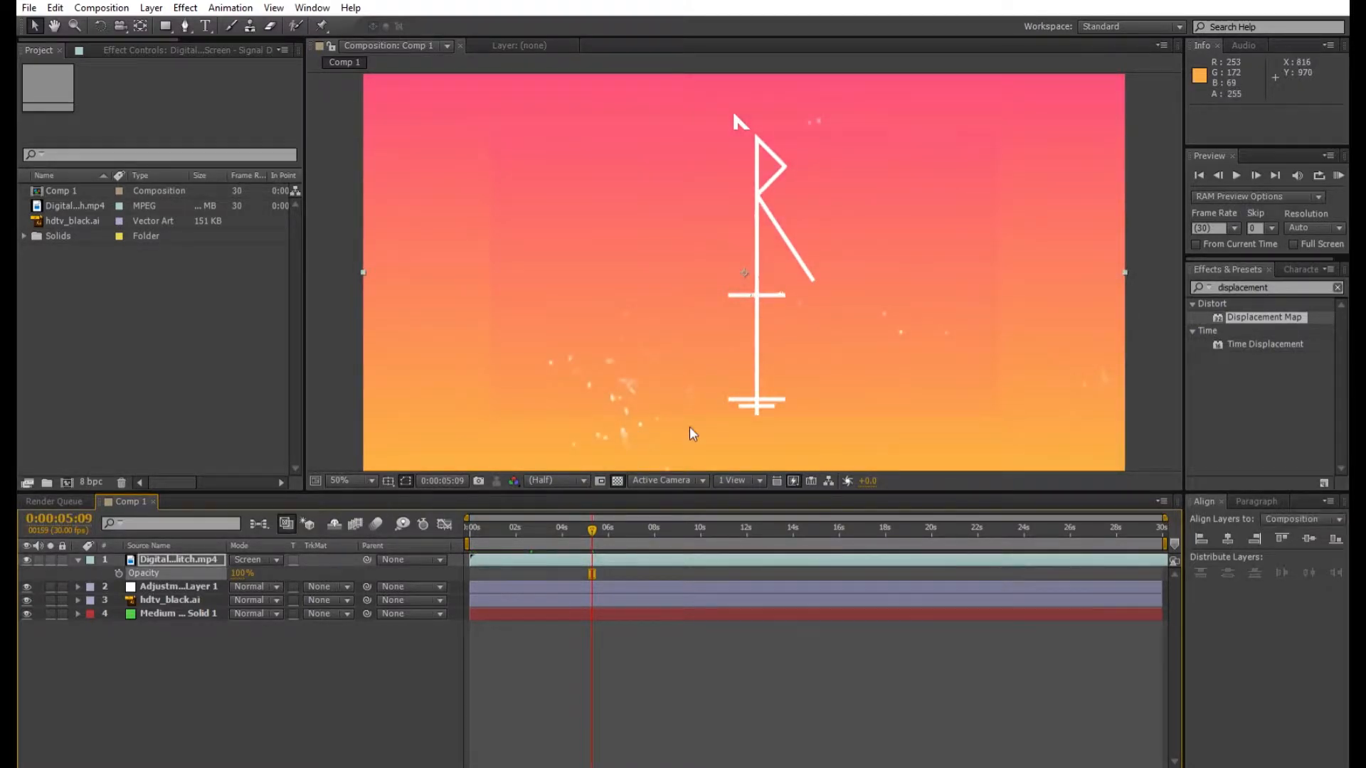
drag(475, 524, 595, 534)
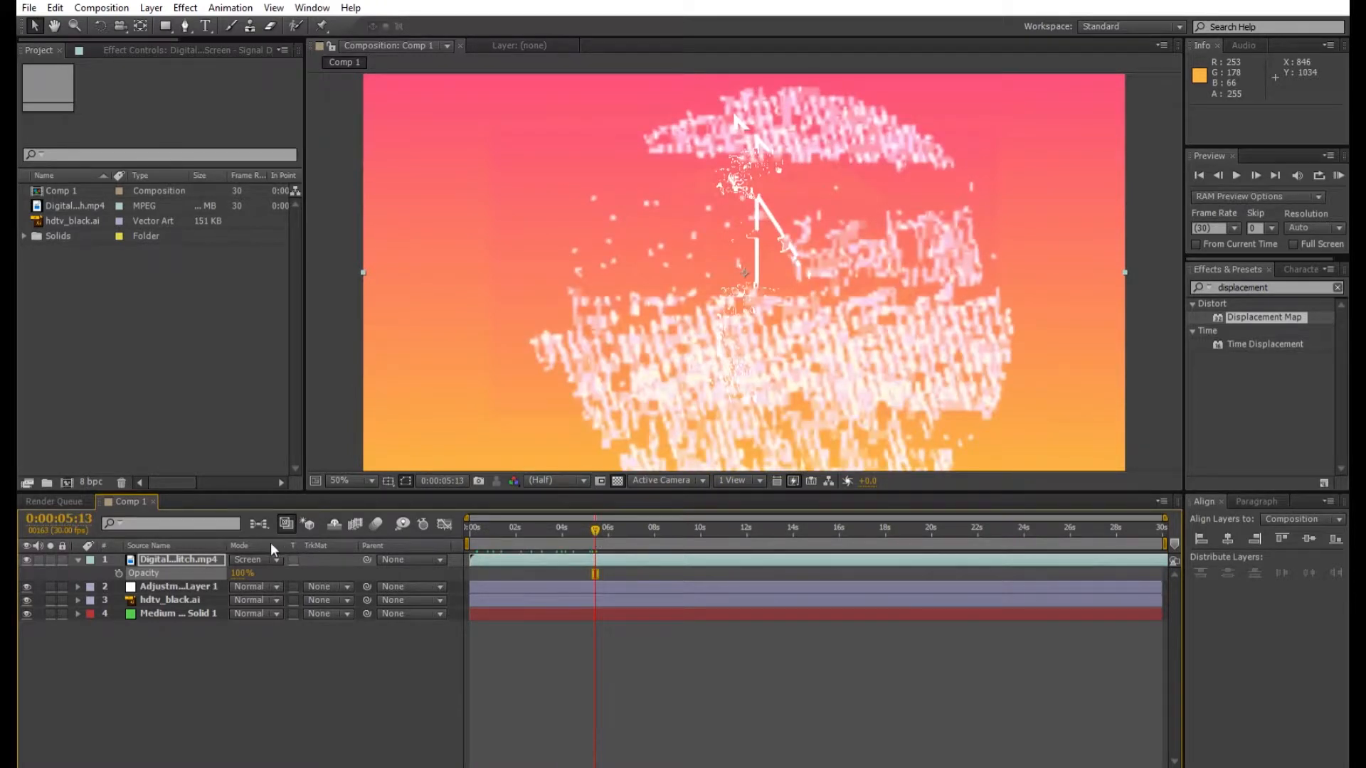
- Try the Saturation and Color Burn blending modes on the glitch video and preview the composition's start
click(319, 620)
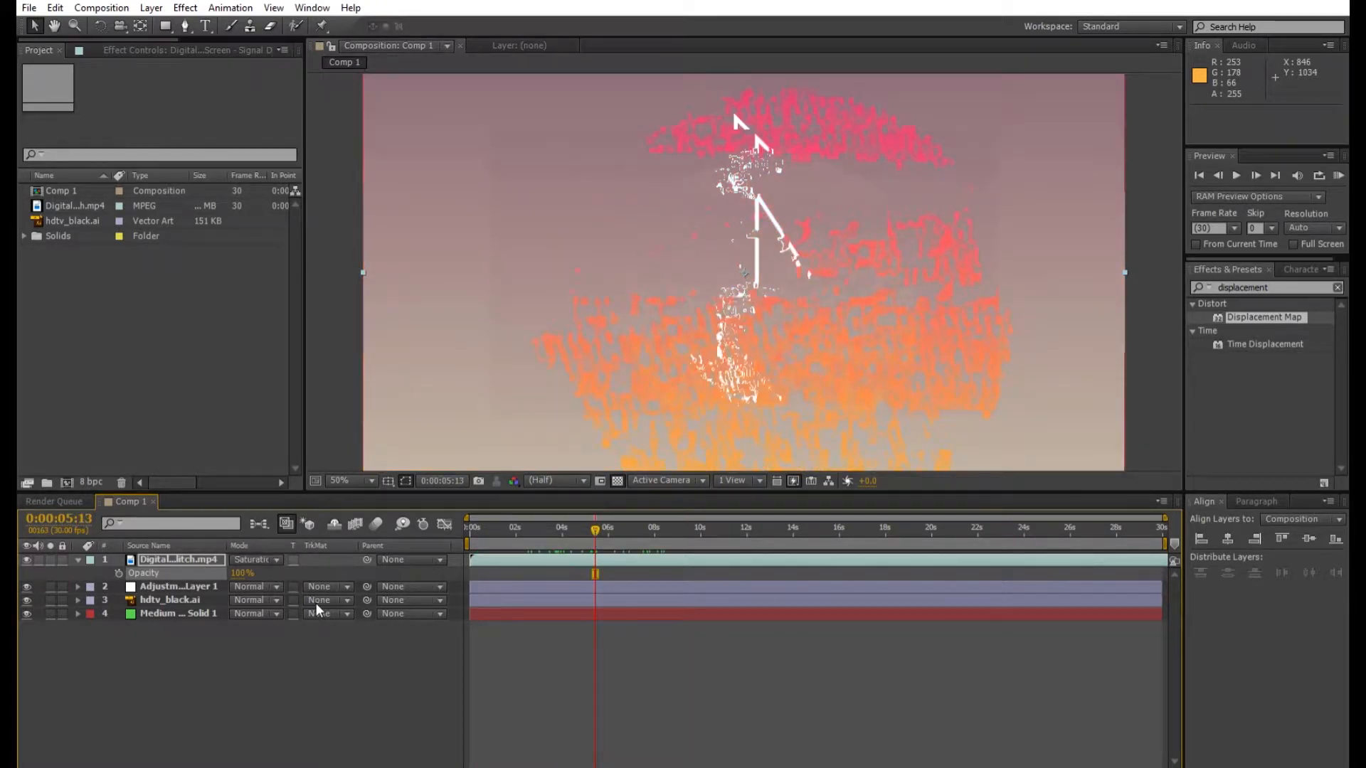
right_click(258, 543)
click(311, 172)
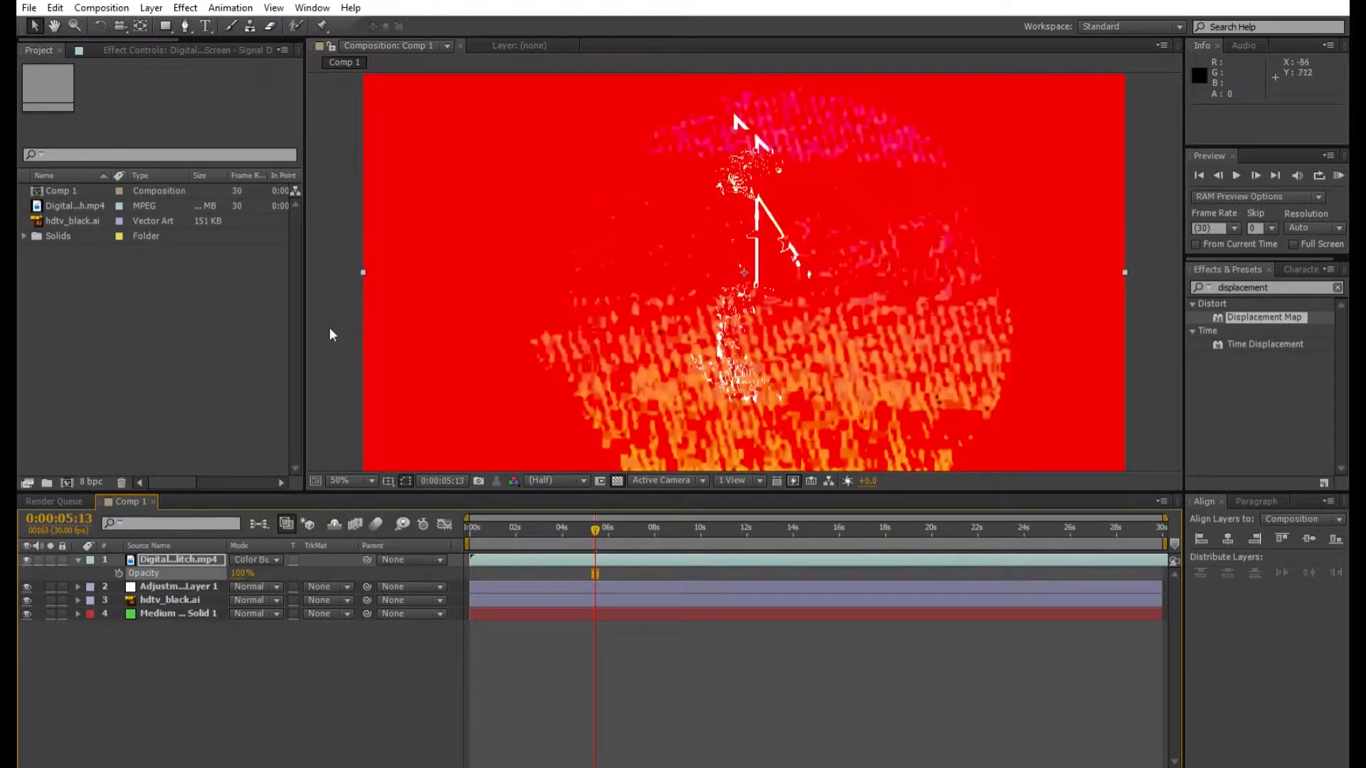
drag(542, 517, 470, 530)
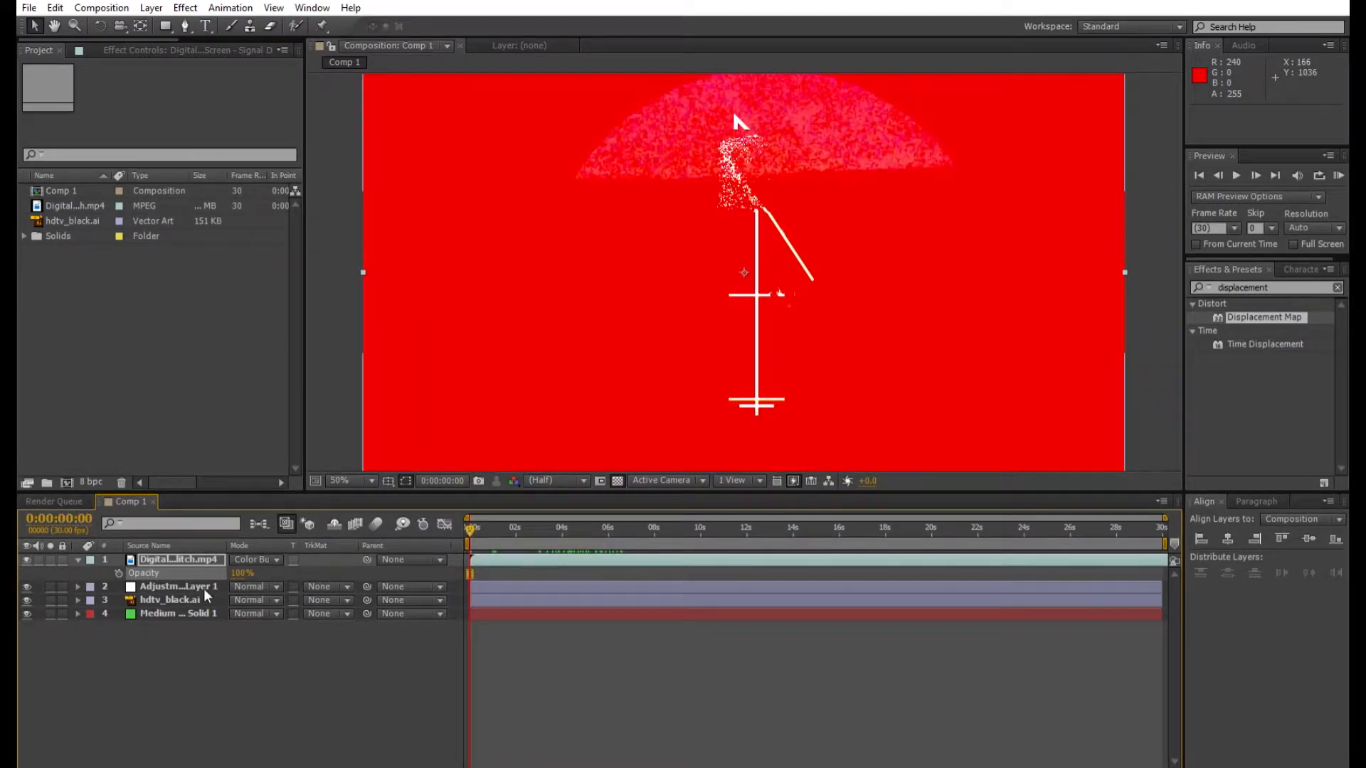
- Try the Subtract and Exclusion blending modes on the glitch video and preview the result around 0:00:03:18
click(261, 546)
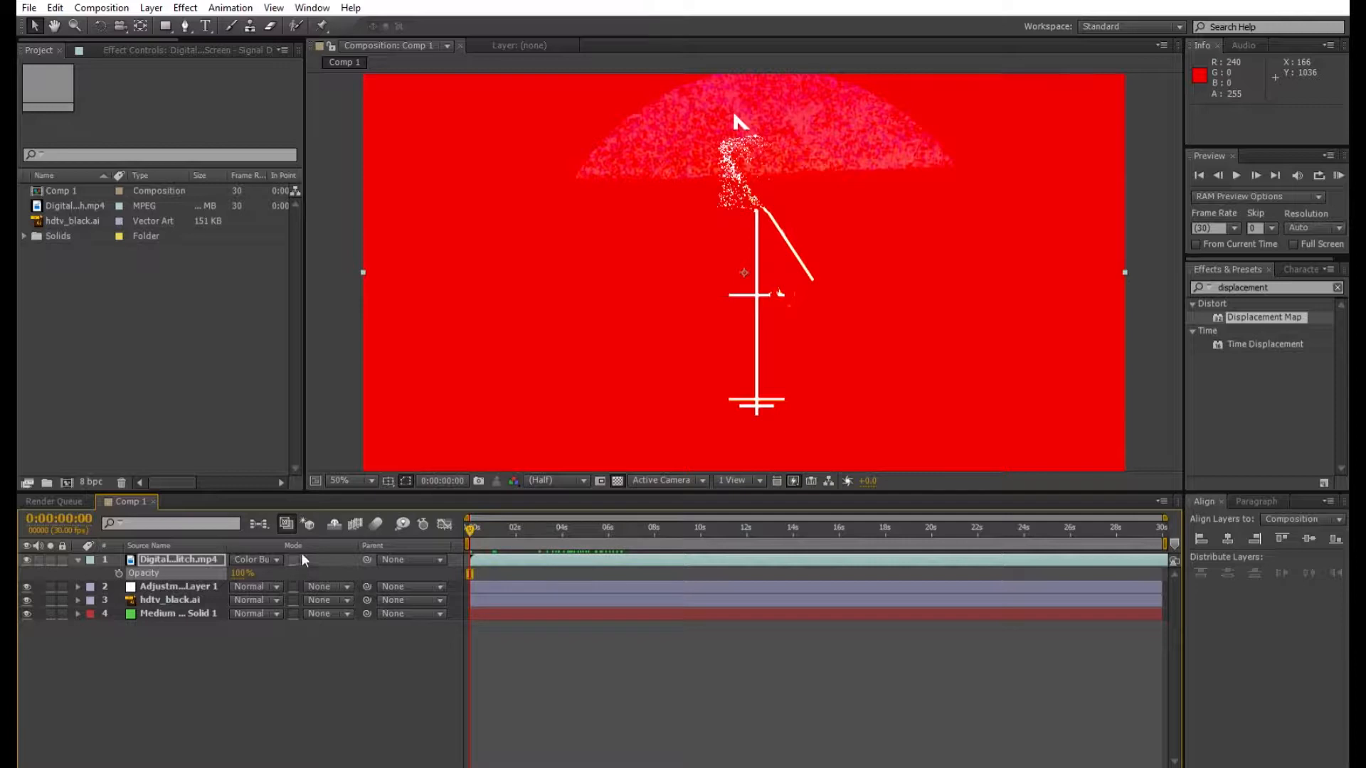
click(300, 553)
click(264, 557)
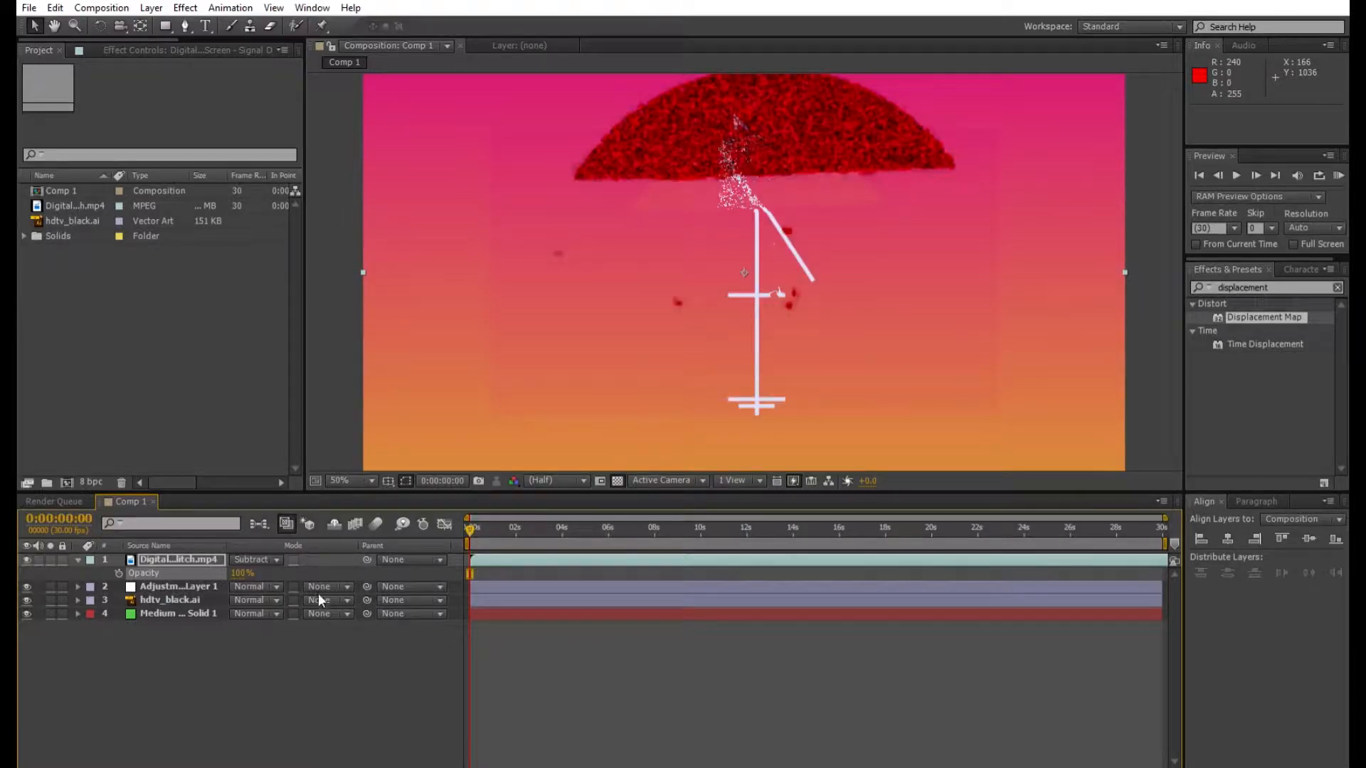
key(shift+minus)
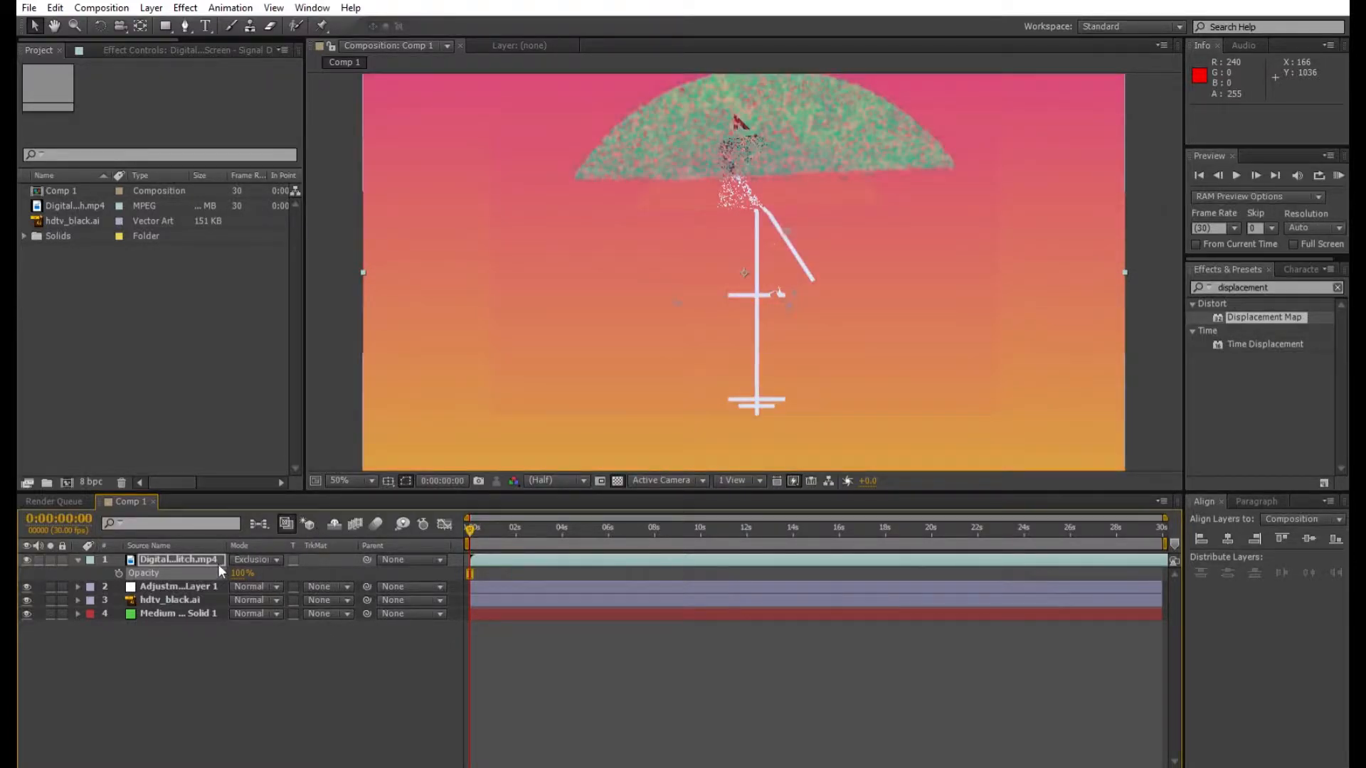
drag(472, 522, 550, 545)
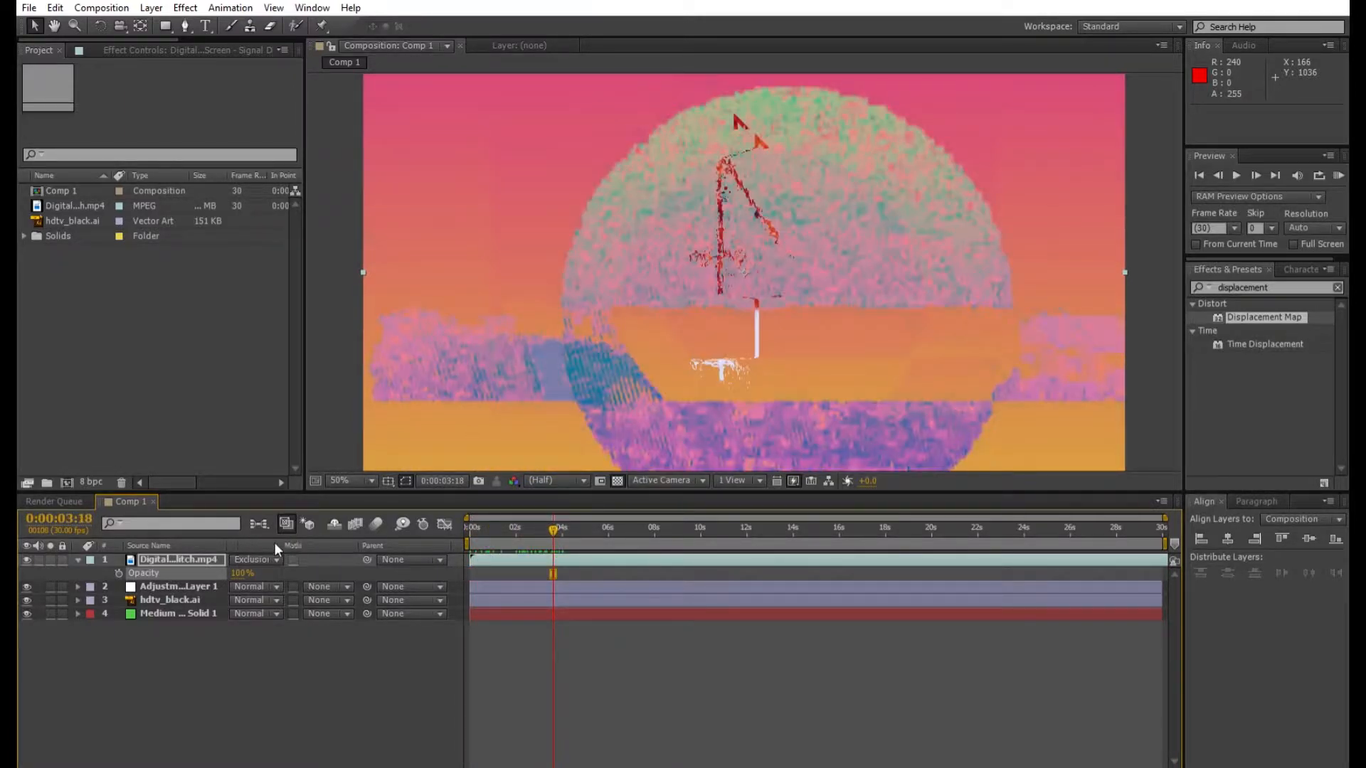
click(309, 661)
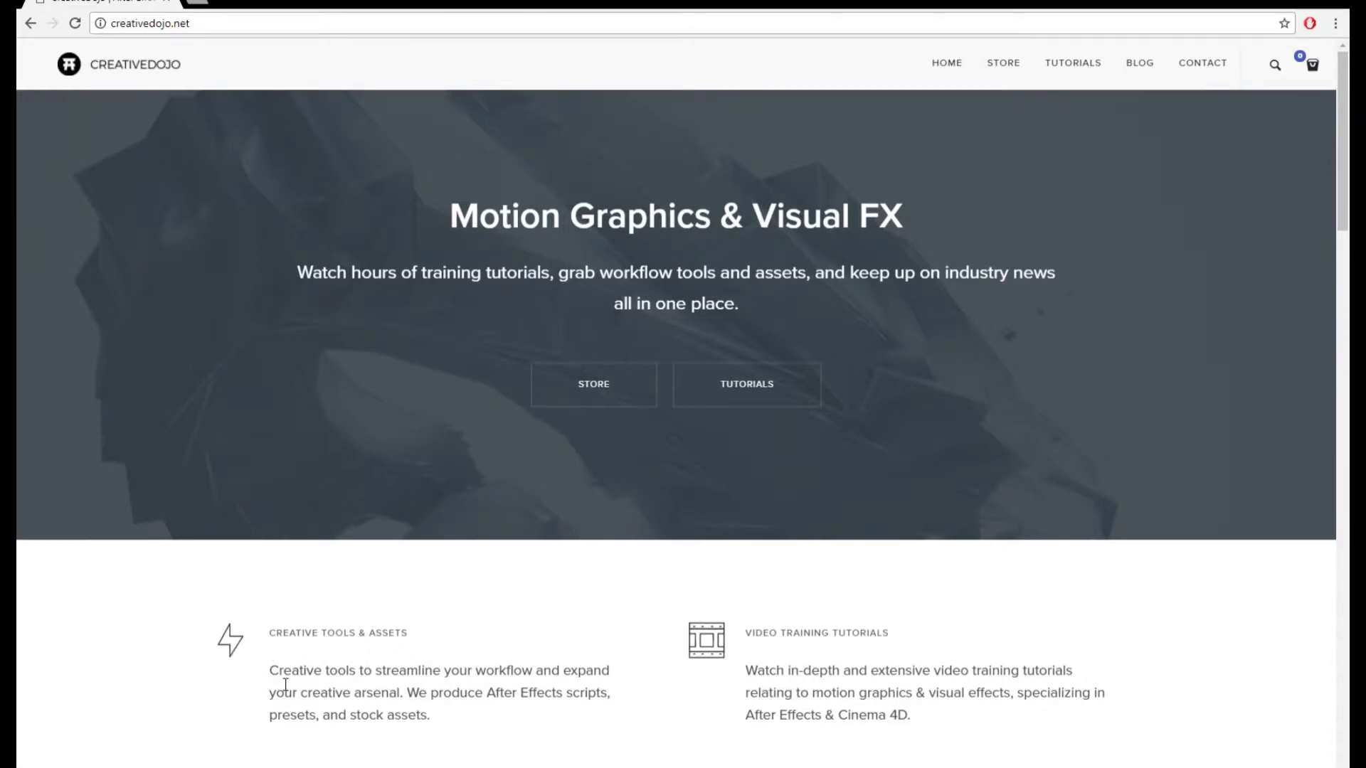
- Look through the tools, tutorials and latest posts on the creativedojo.net home page in the browser
scroll(285, 684, down, 5)
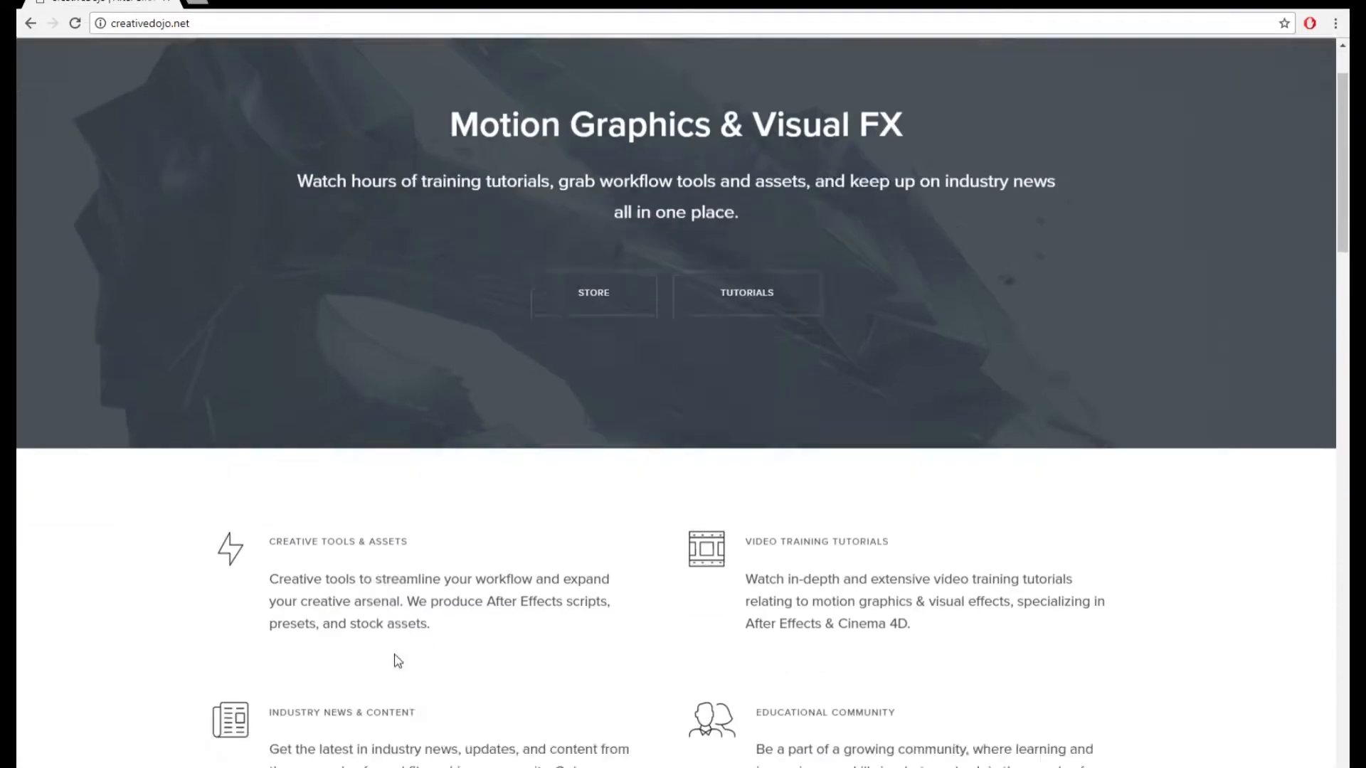
scroll(494, 512, down, 10)
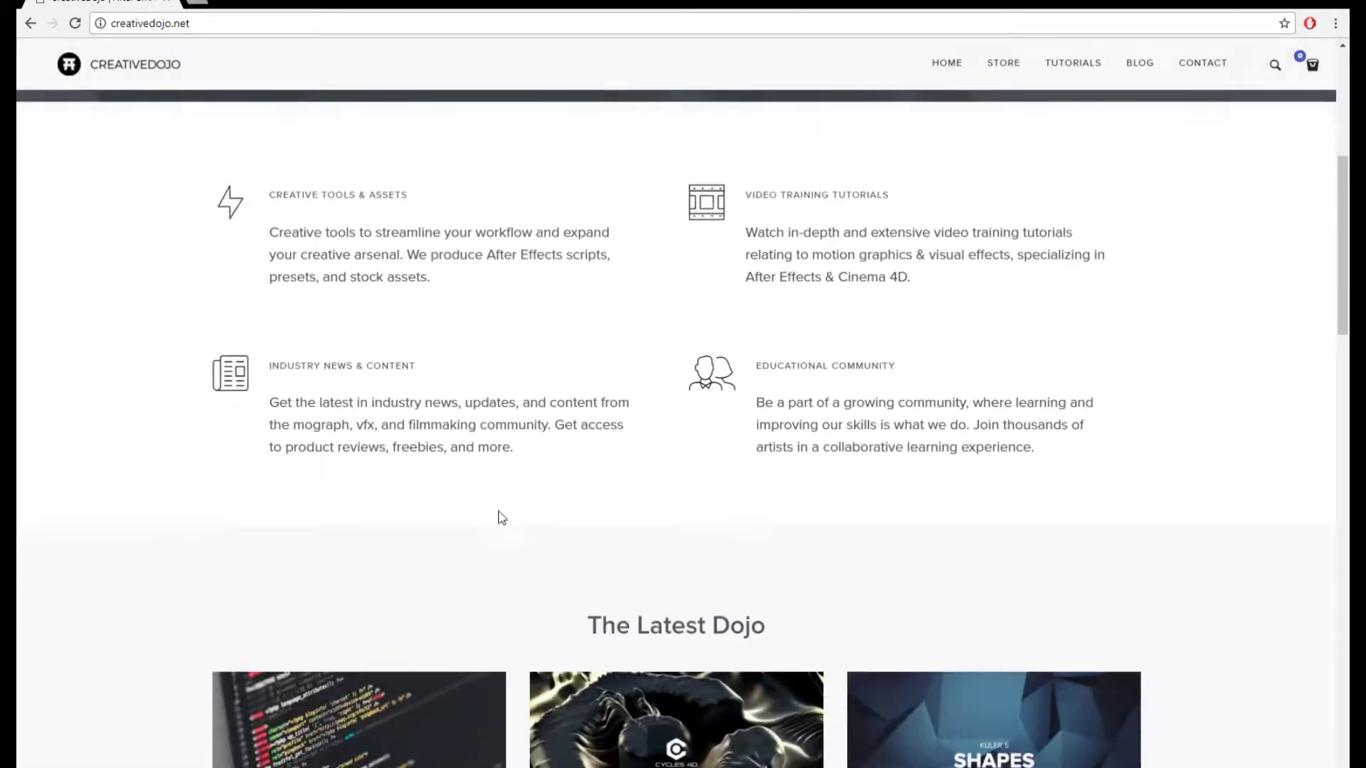
scroll(554, 533, down, 6)
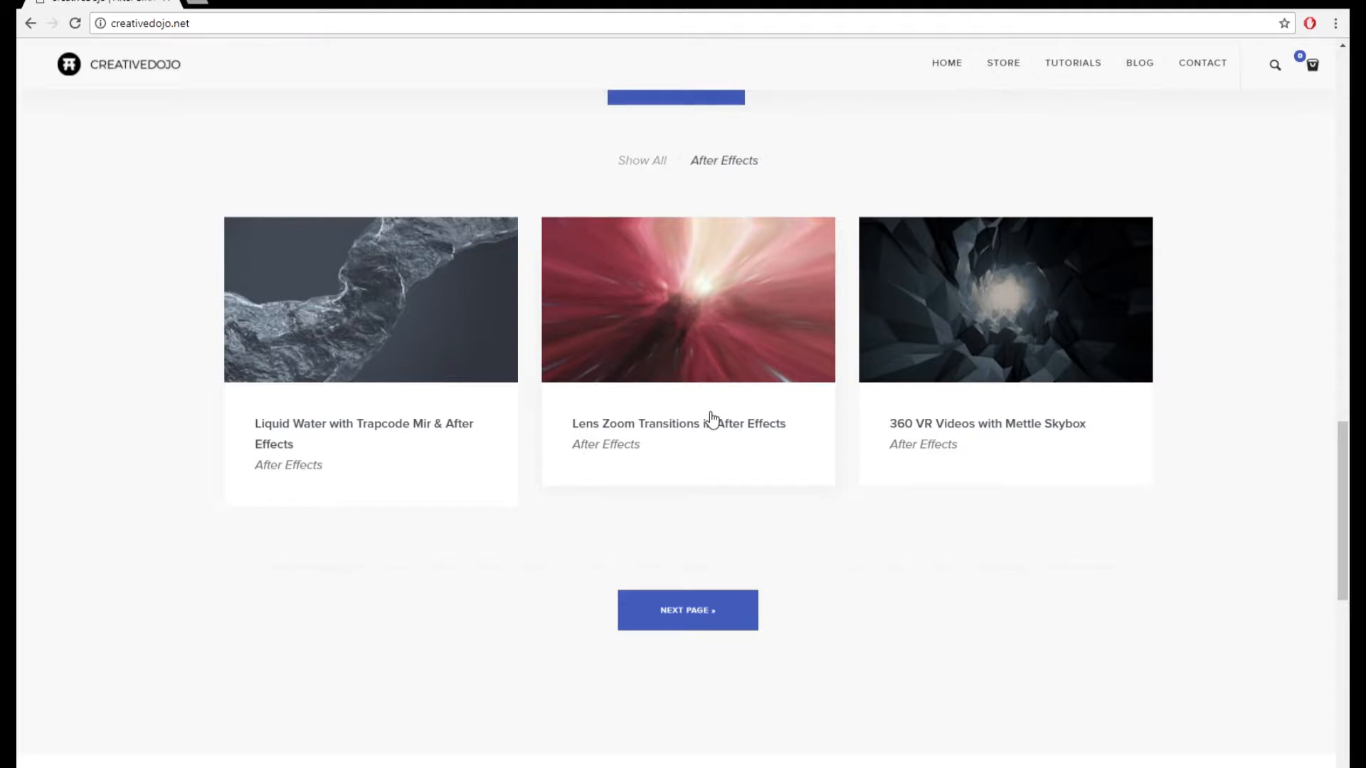
- Open the CreativeDojo store and examine the Dojo Glitch Script's product description and demo video
click(999, 66)
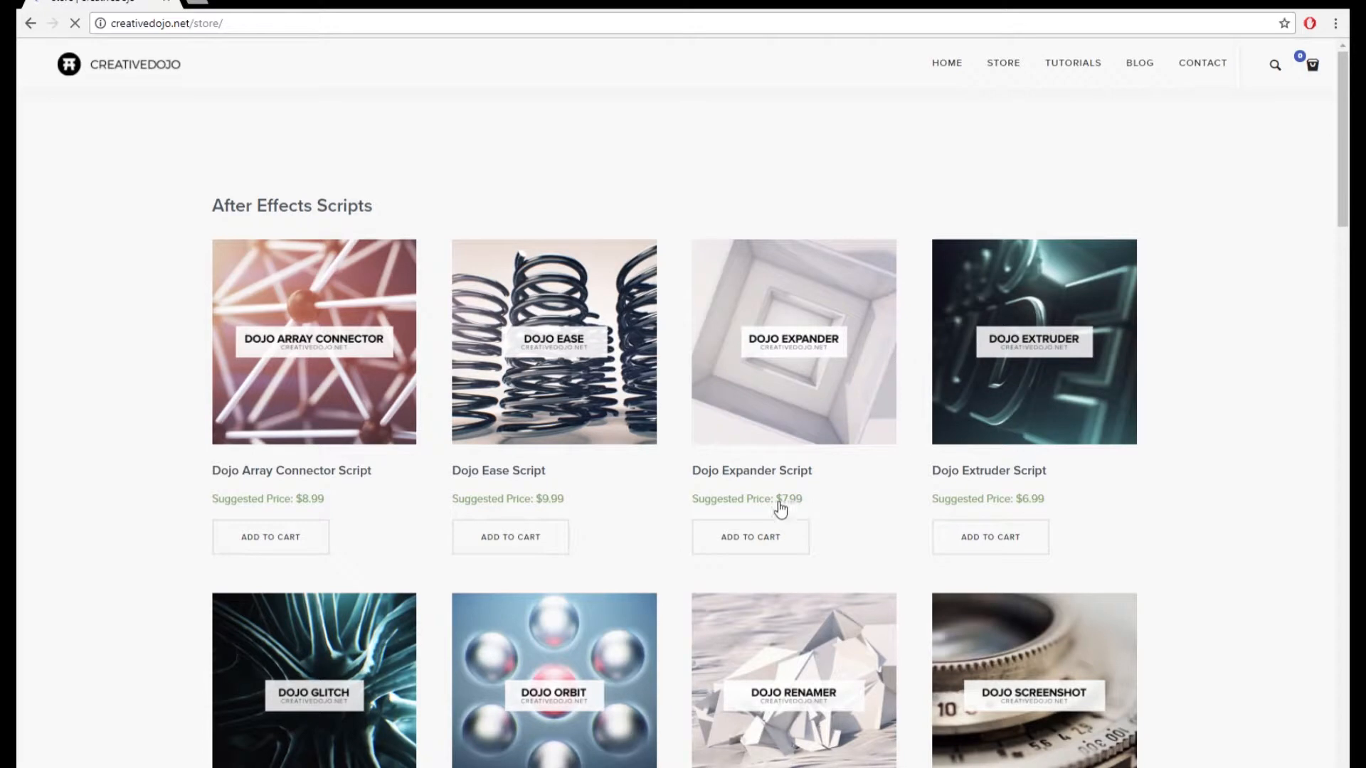
scroll(699, 602, down, 5)
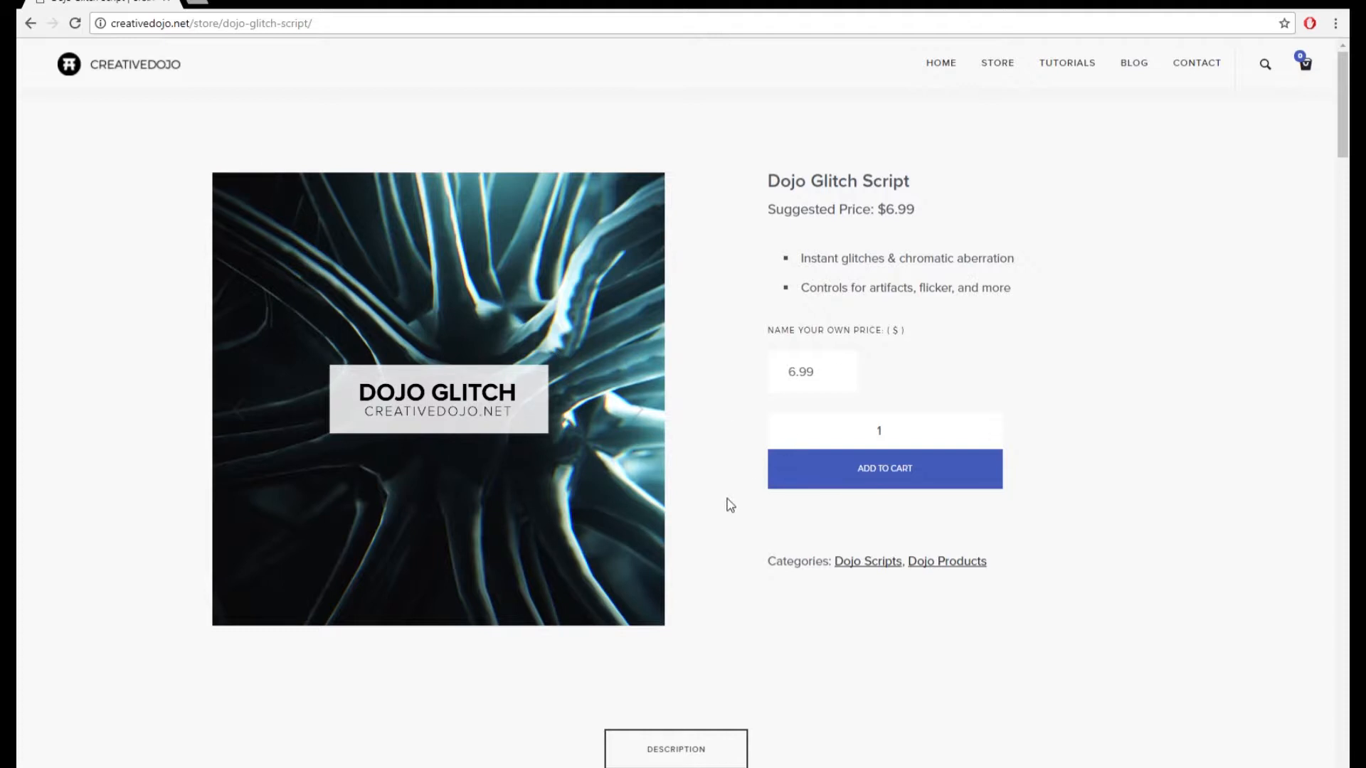
scroll(729, 505, down, 3)
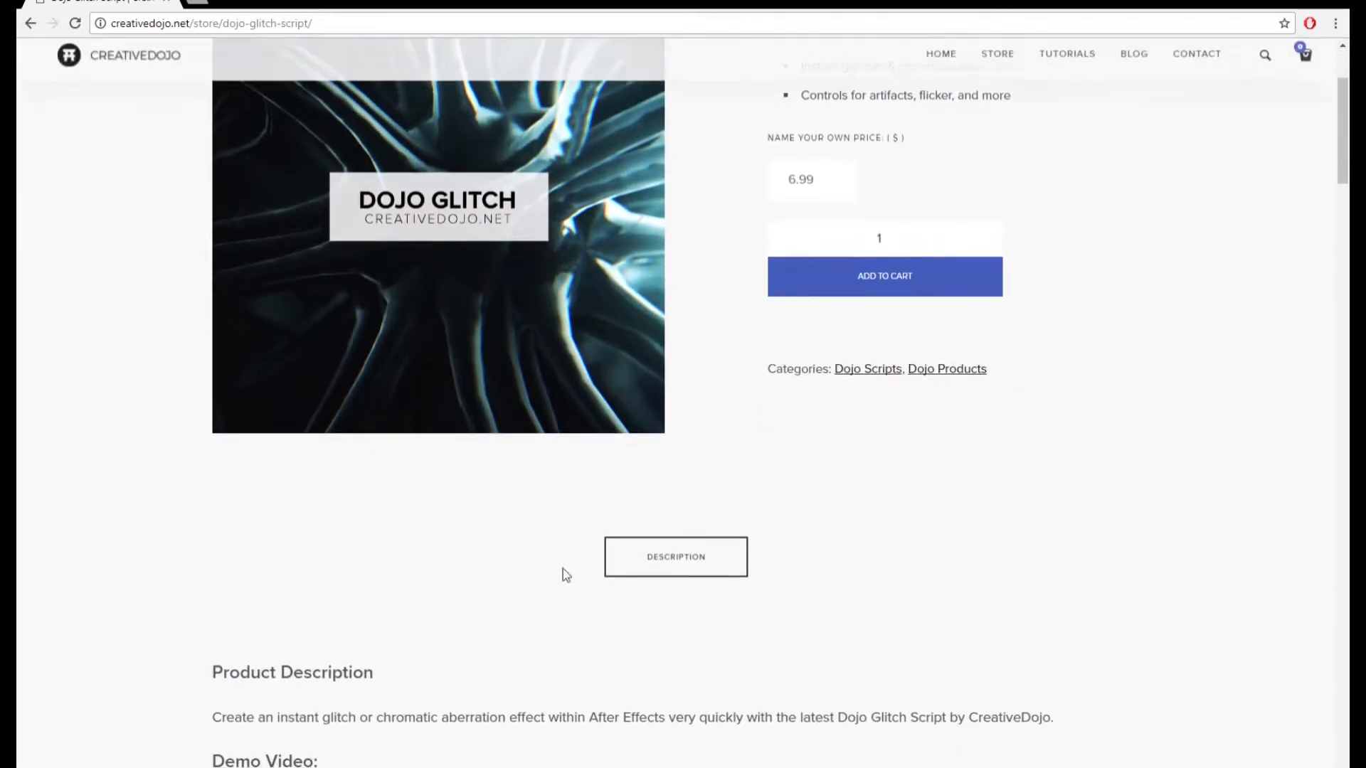
scroll(455, 647, down, 3)
scroll(463, 659, down, 4)
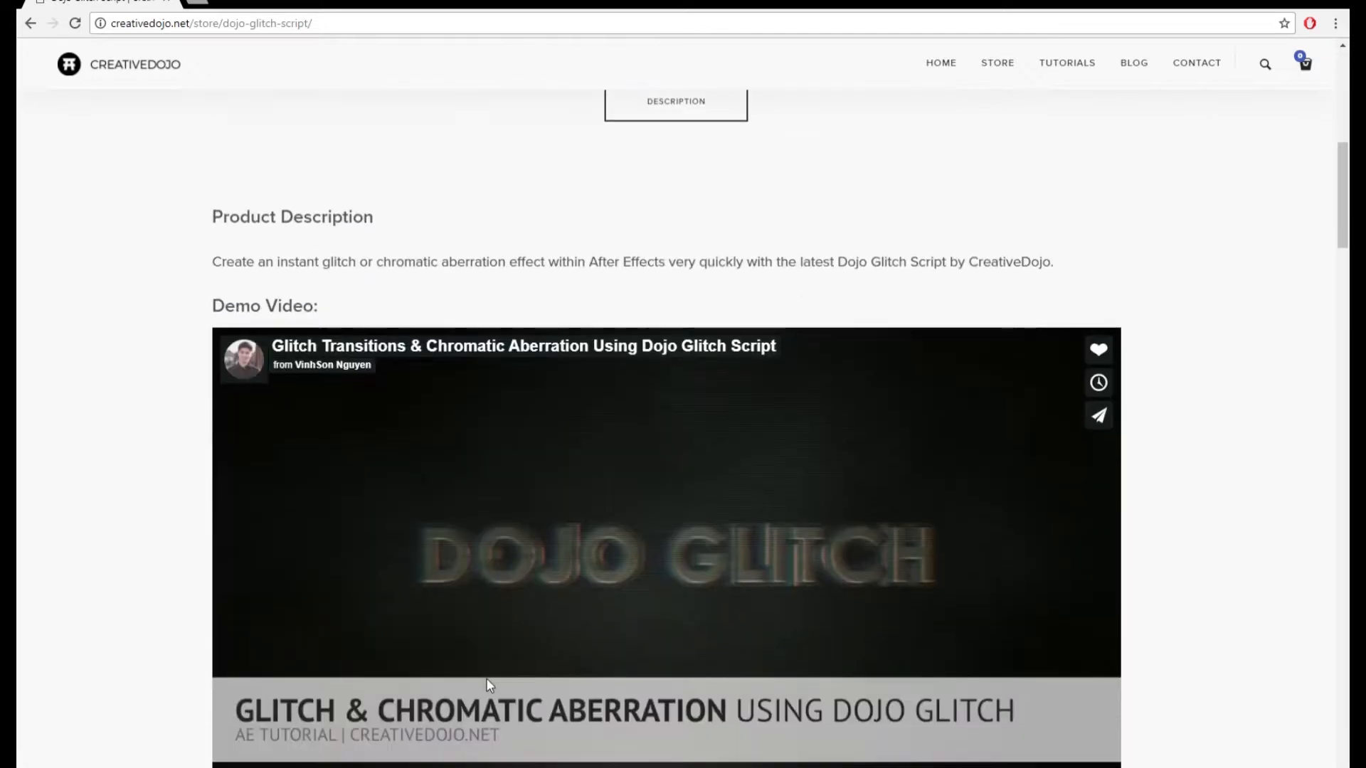
scroll(562, 719, down, 4)
scroll(479, 665, up, 3)
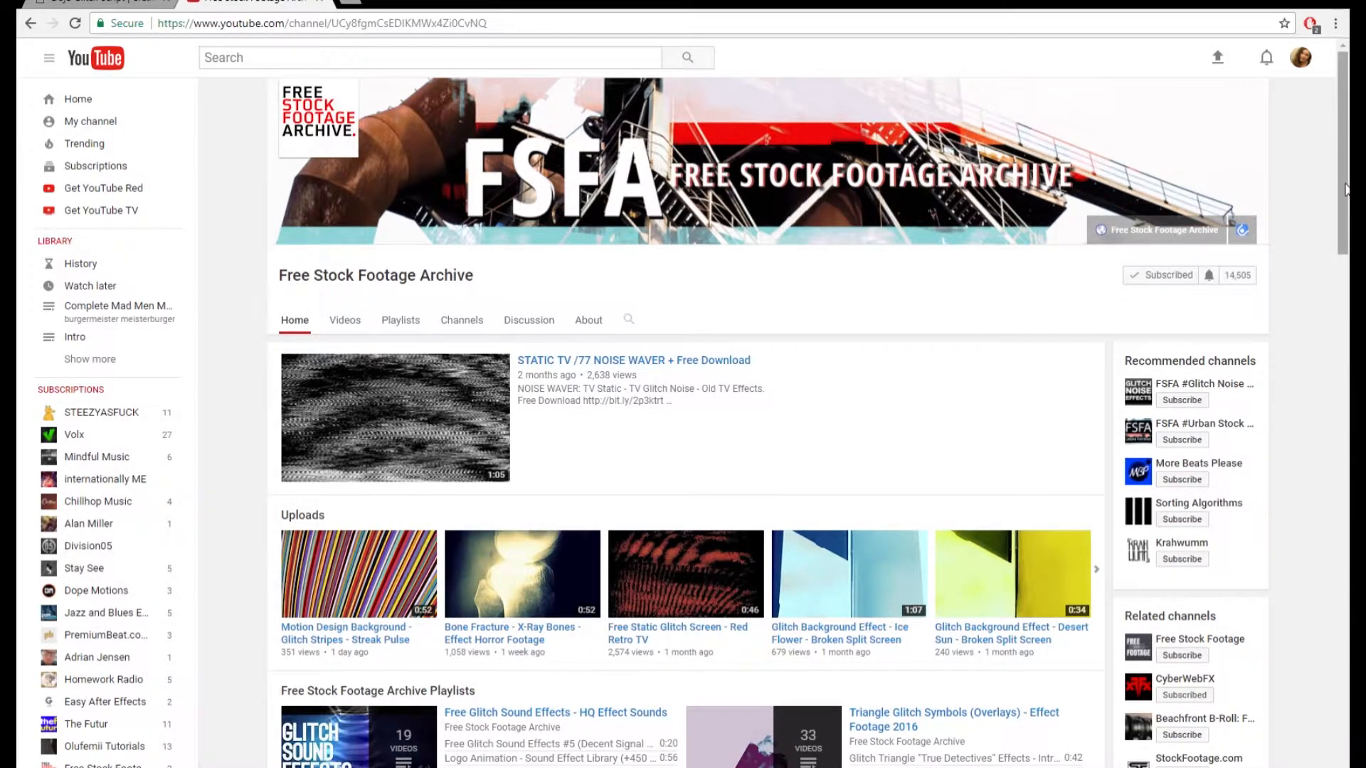
- Browse the Free Stock Footage Archive channel on YouTube for its glitch footage playlists and uploads
scroll(1345, 188, down, 6)
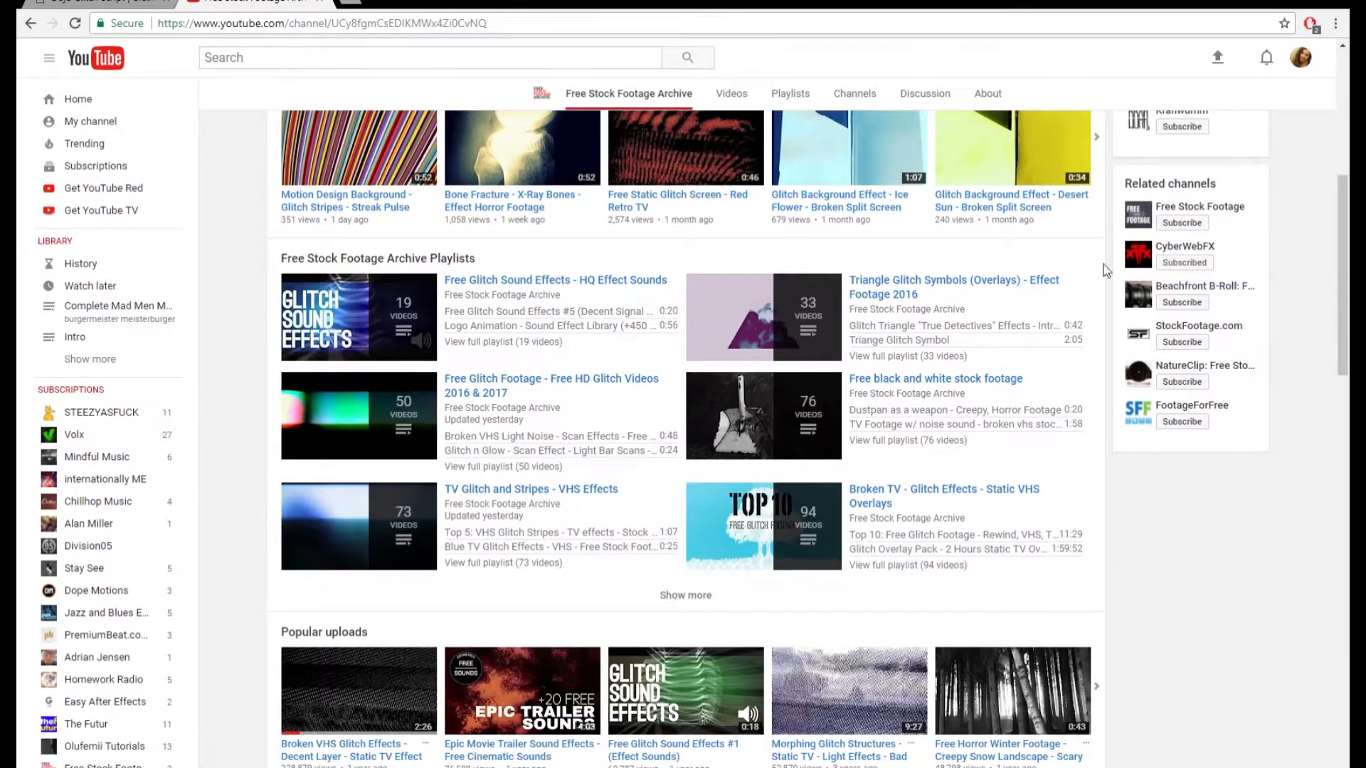
click(880, 303)
scroll(562, 483, down, 3)
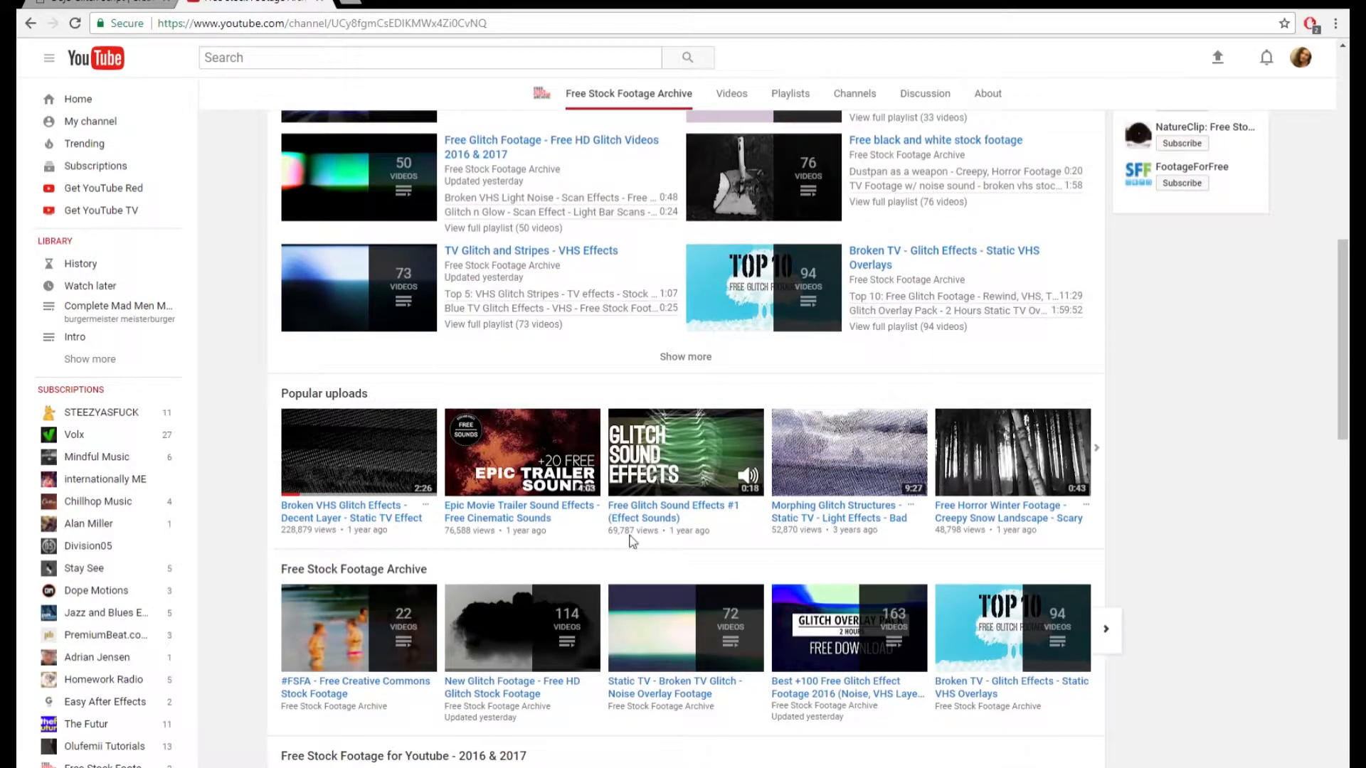
scroll(956, 702, down, 3)
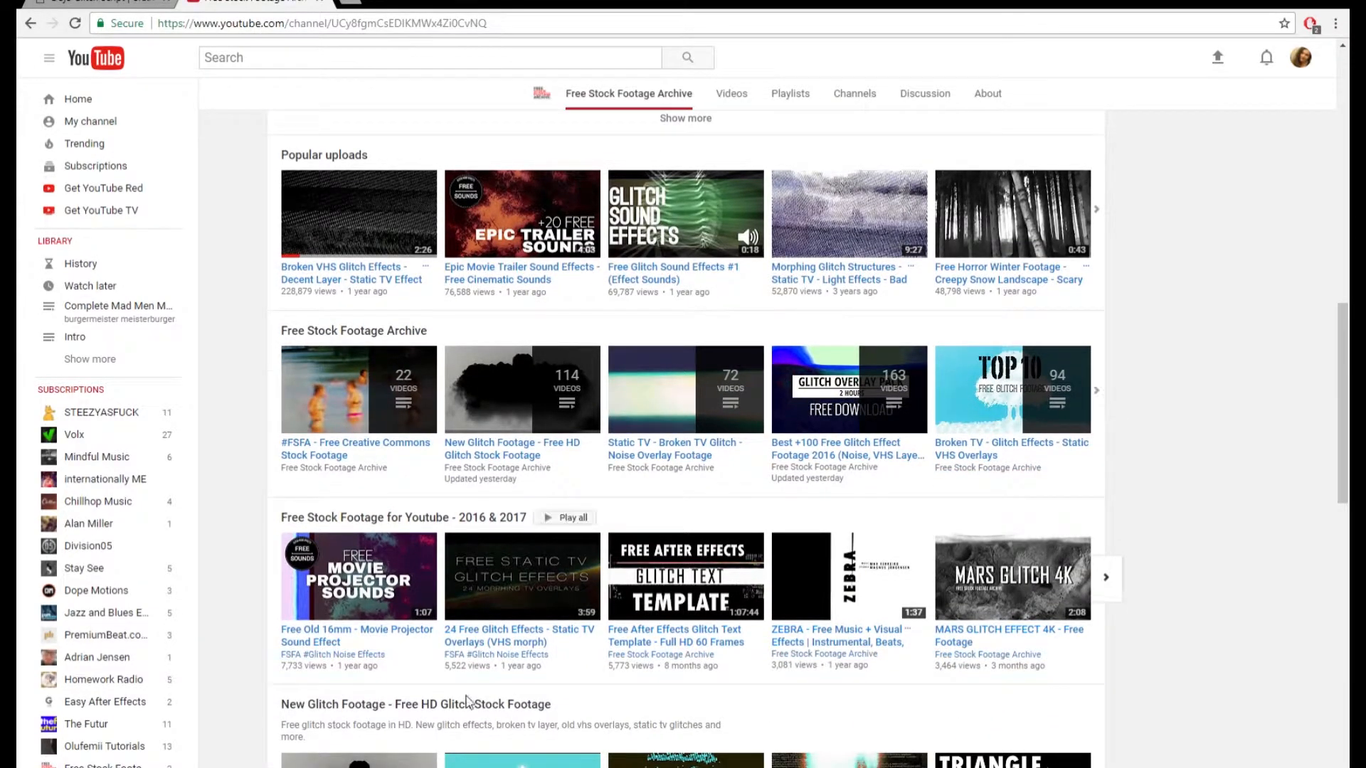
scroll(491, 705, down, 4)
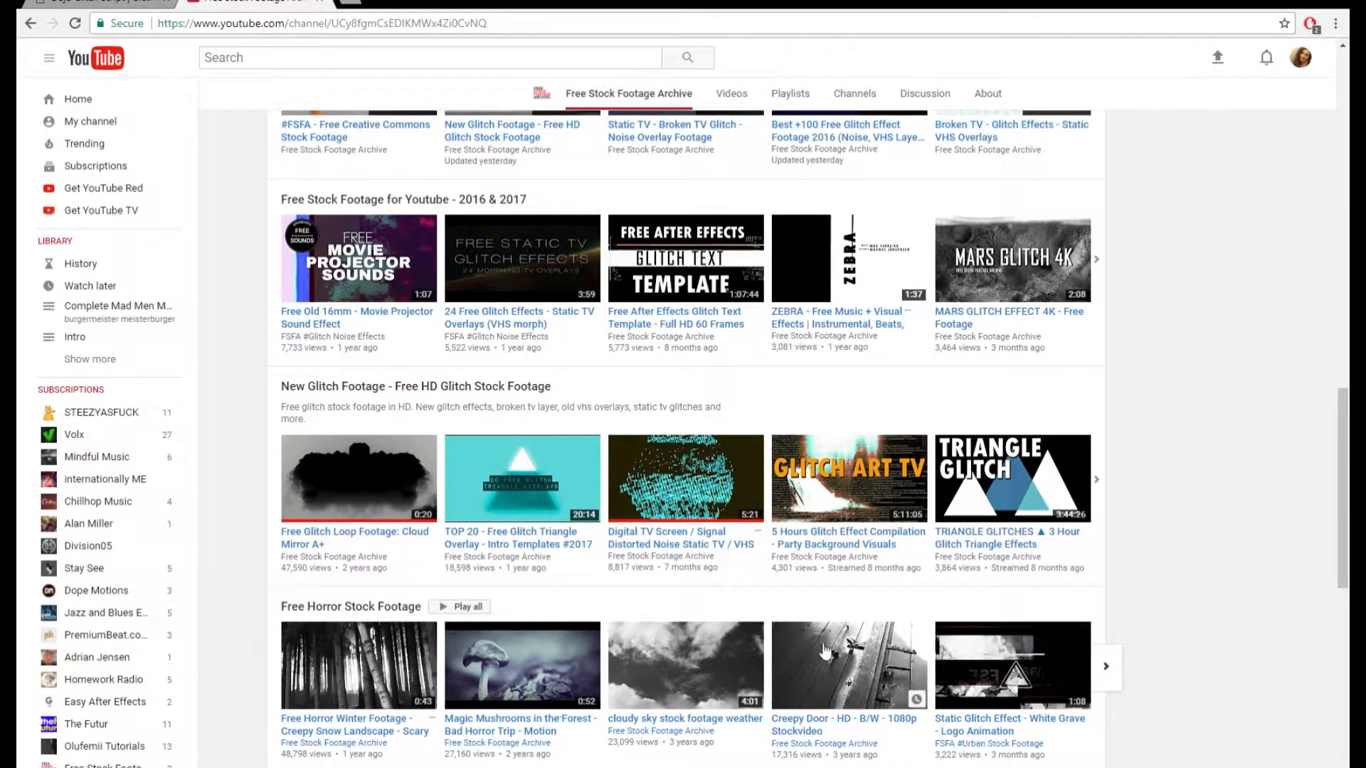
scroll(896, 665, up, 7)
scroll(896, 665, up, 10)
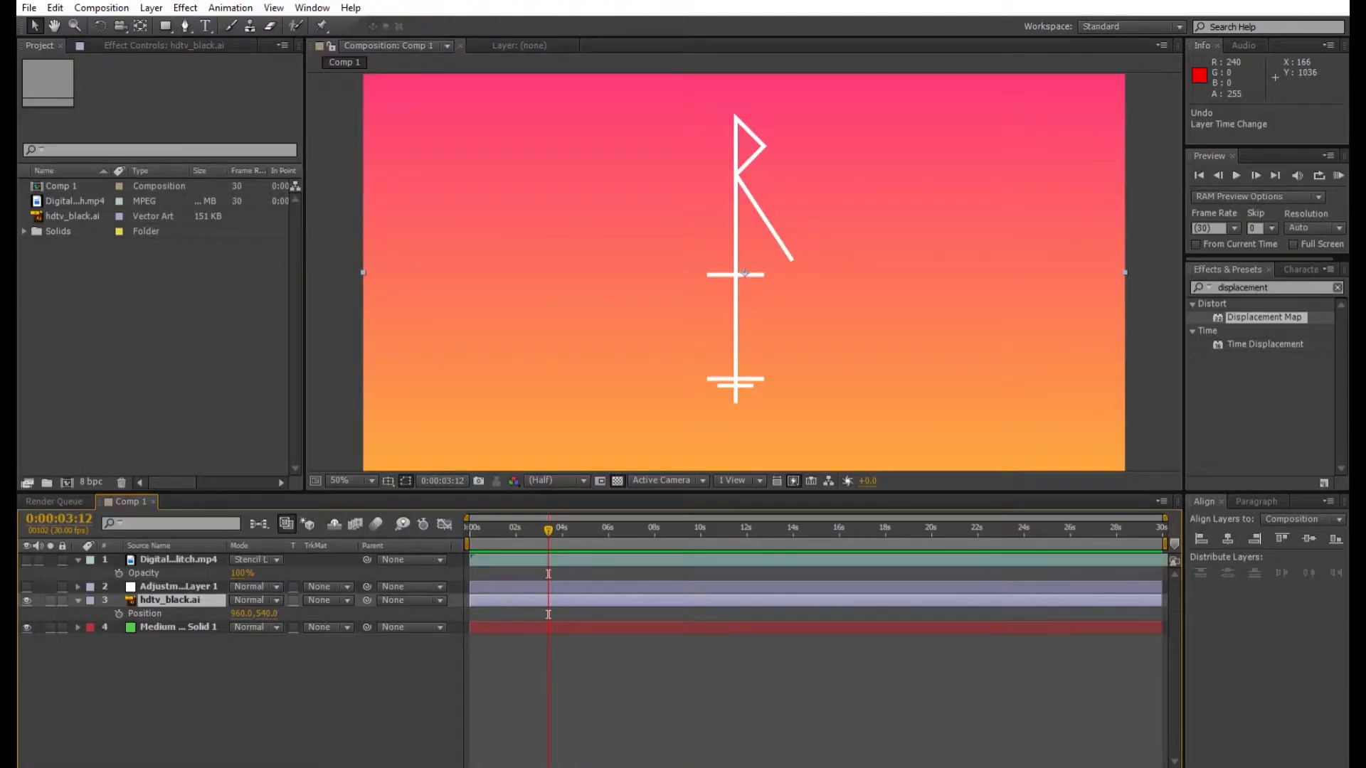
- Add the expression wiggle(10,50) to the hdtv_black.ai layer's Position and preview it from the composition's start
alt+click(119, 611)
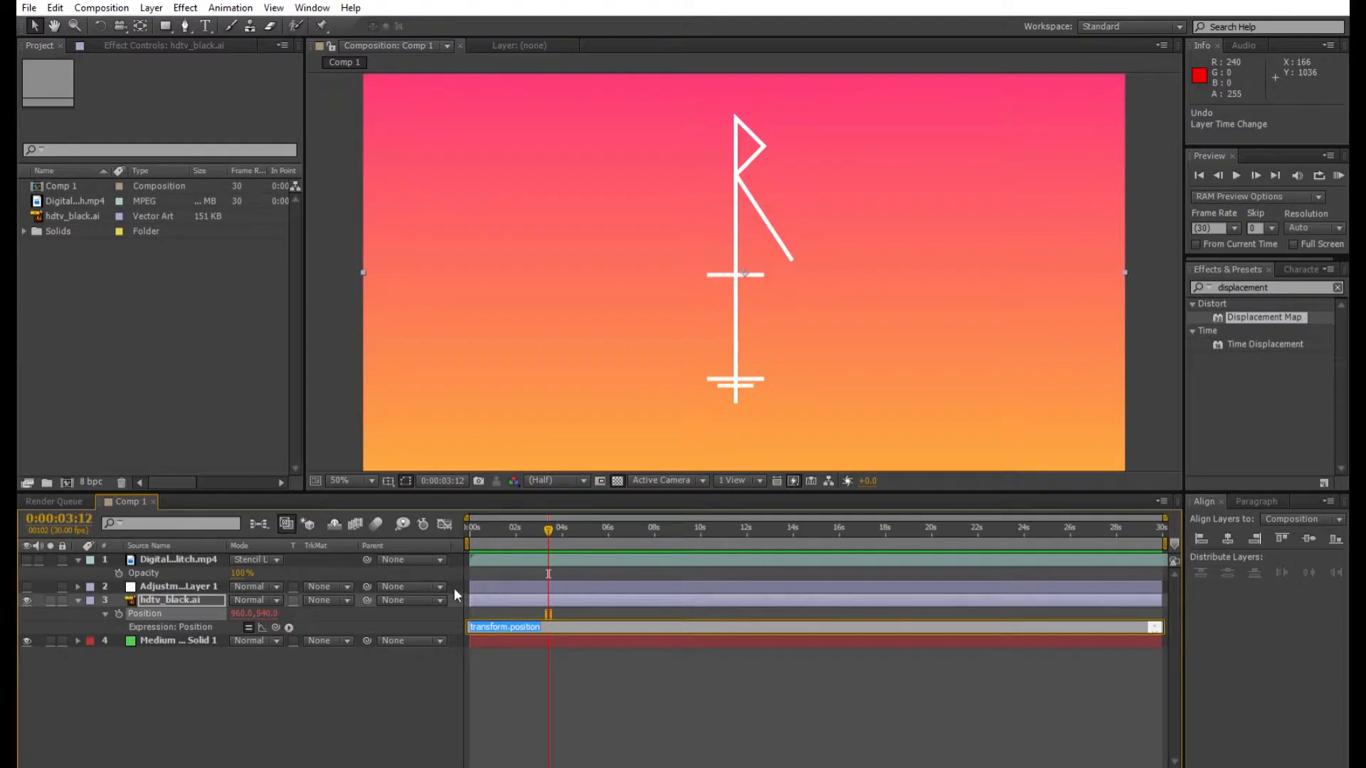
text(wiggle(10,50)
key(Return)
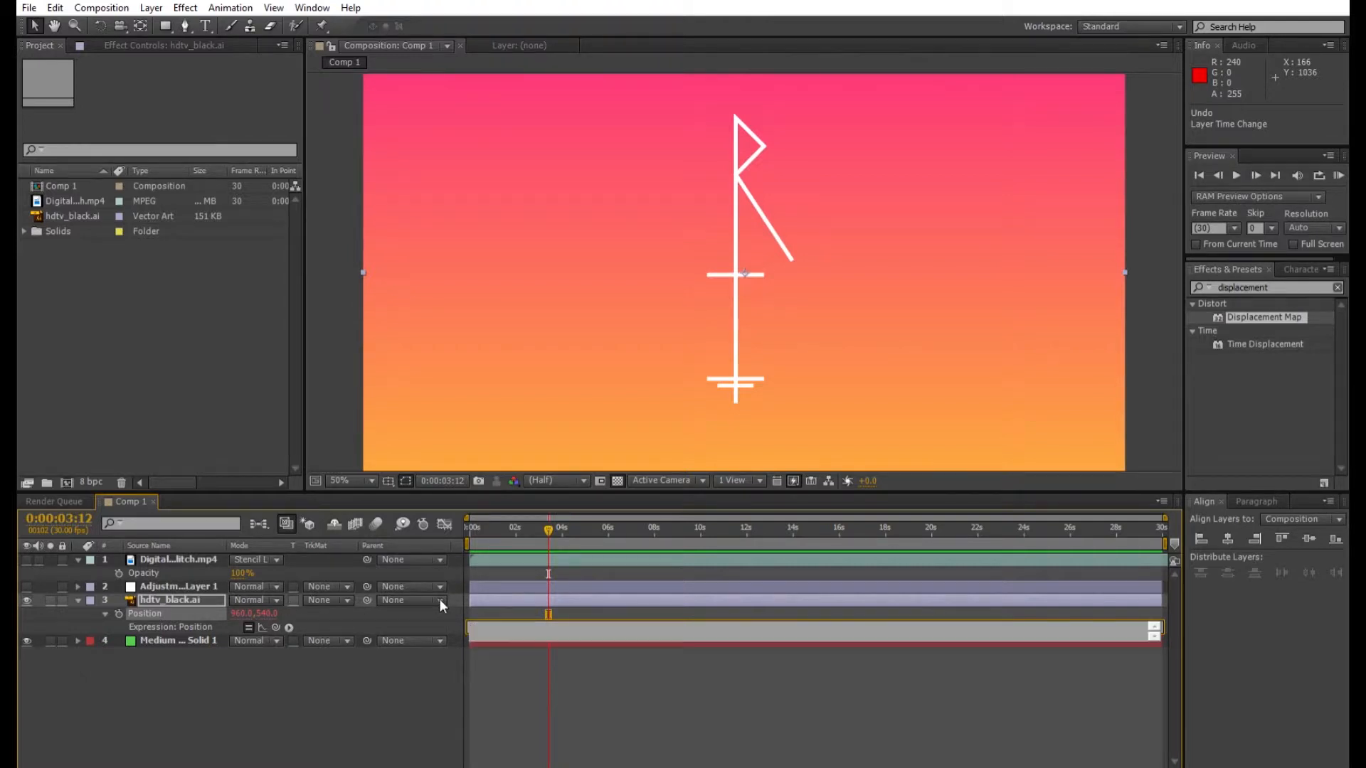
click(379, 609)
drag(484, 527, 465, 525)
click(1338, 175)
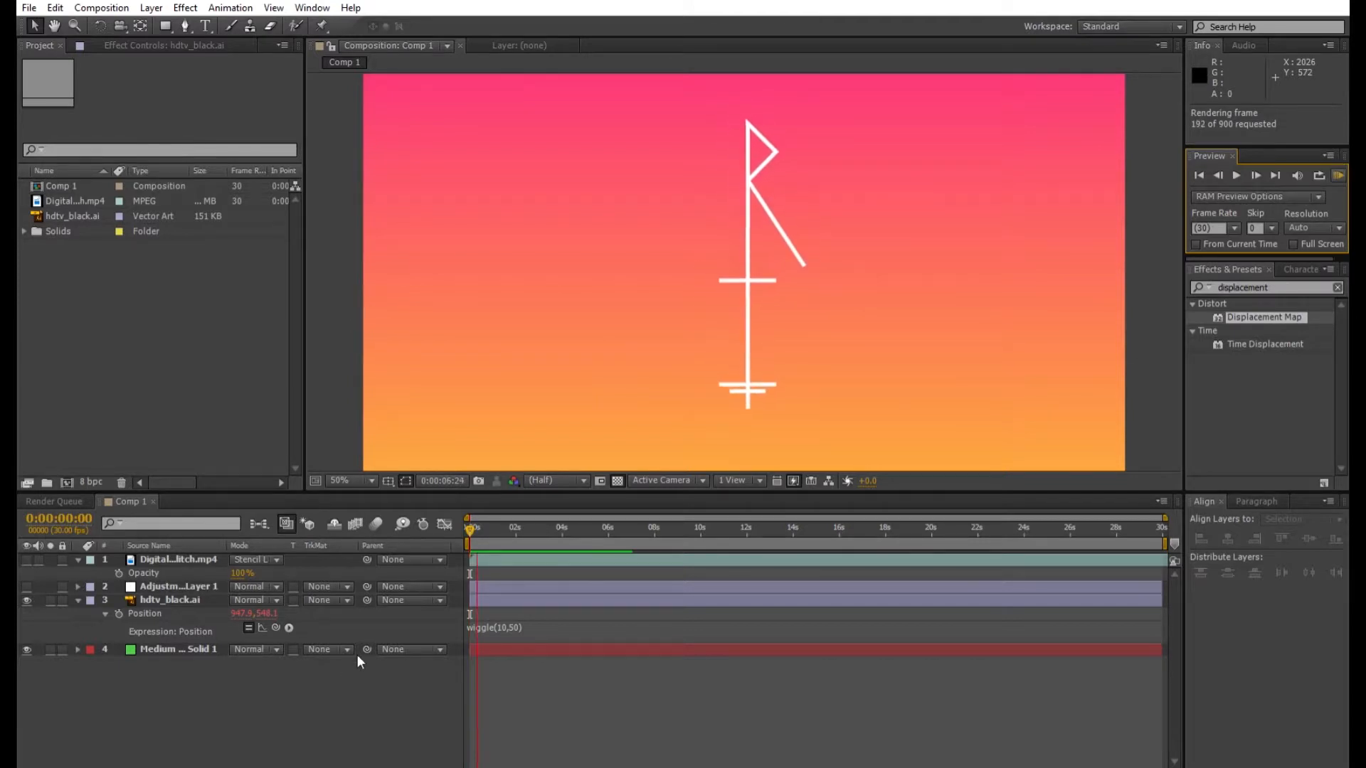
- Lower the wiggle frequency on the logo's Position to 2, making the expression wiggle(2,50), and preview the motion
click(511, 625)
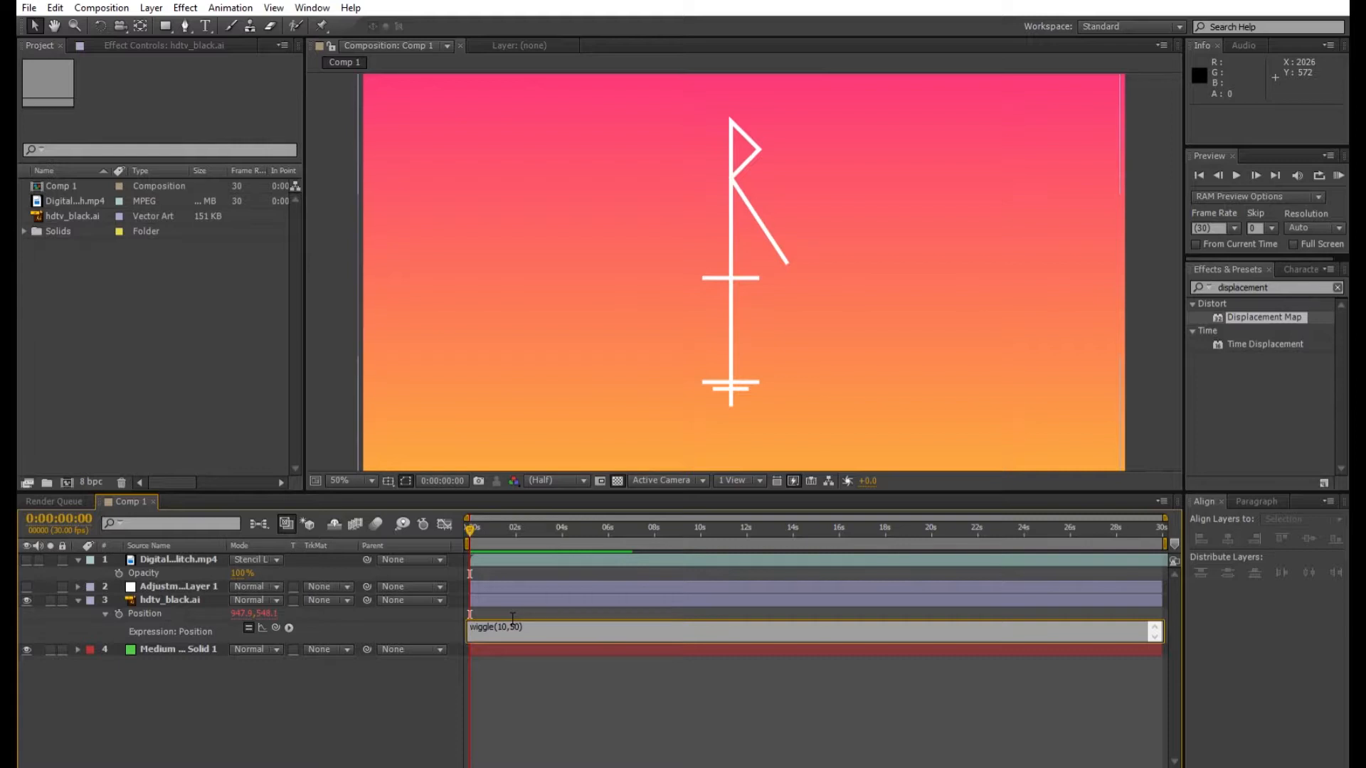
double_click(501, 628)
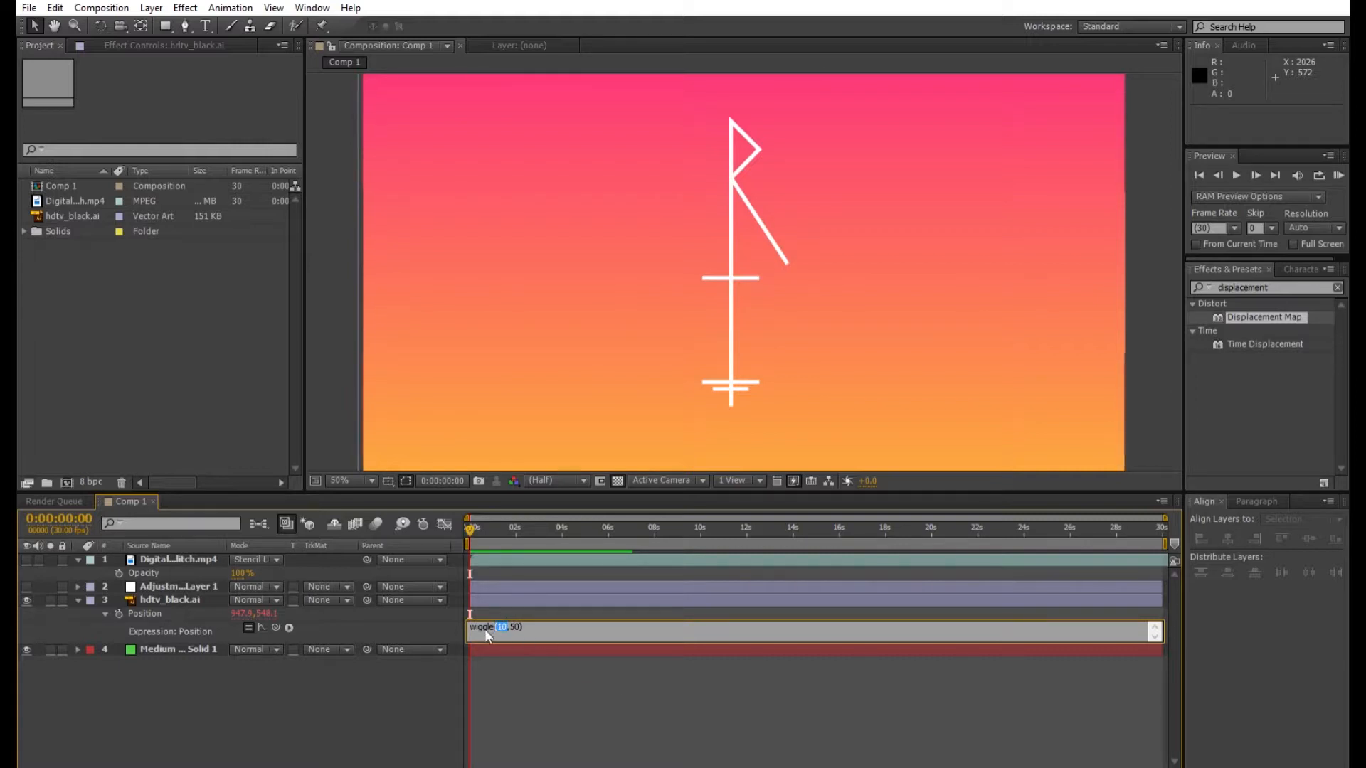
click(505, 623)
key(BackSpace)
key(BackSpace)
text(2)
click(492, 690)
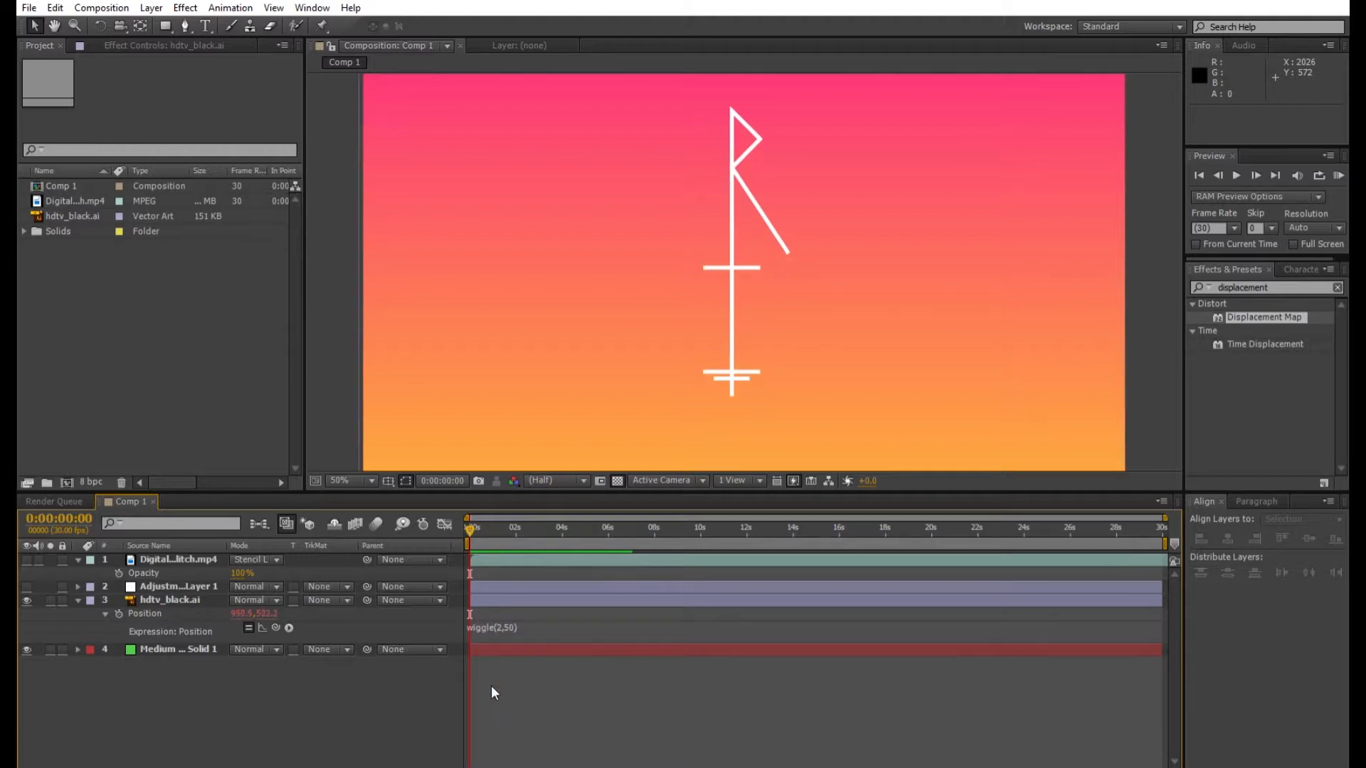
click(1338, 175)
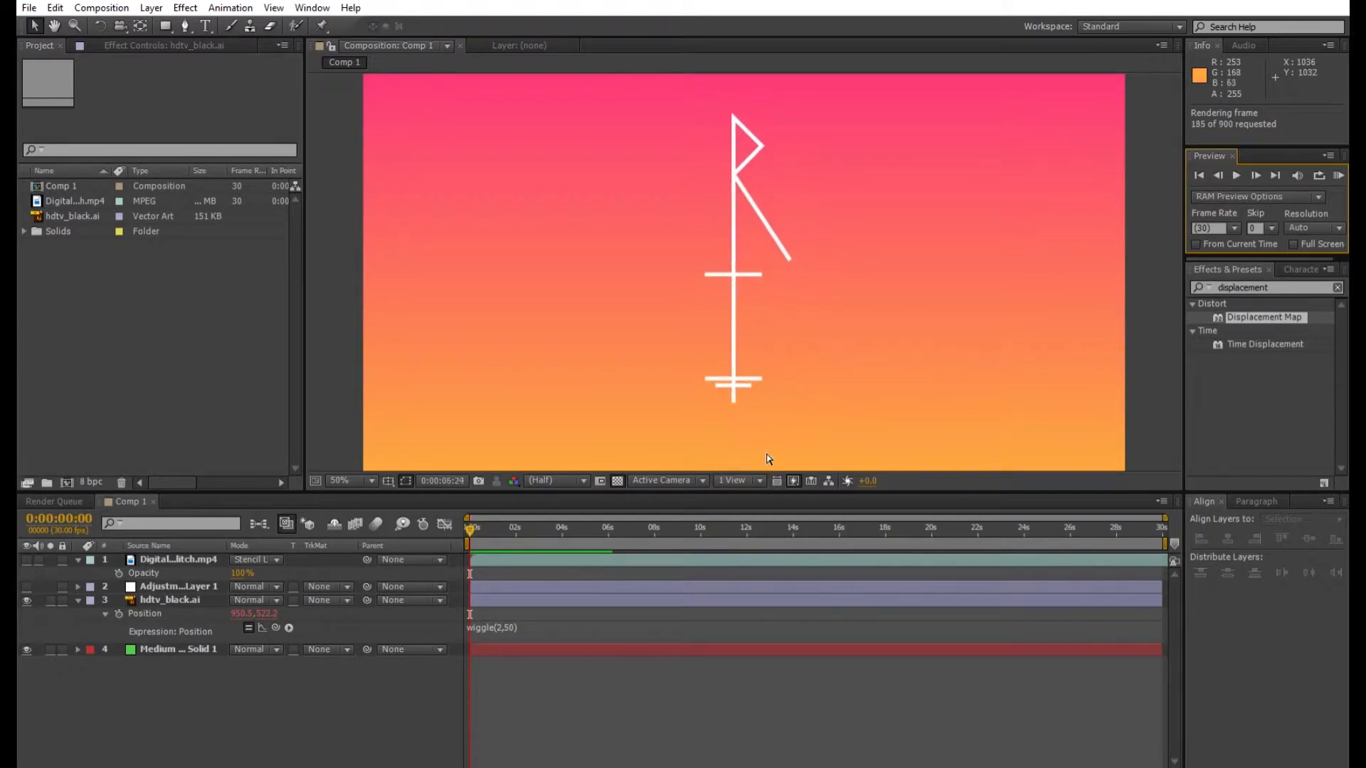
- Change the logo's Position expression to wiggle(100,100) and preview the more violent shaking
double_click(501, 626)
text(100)
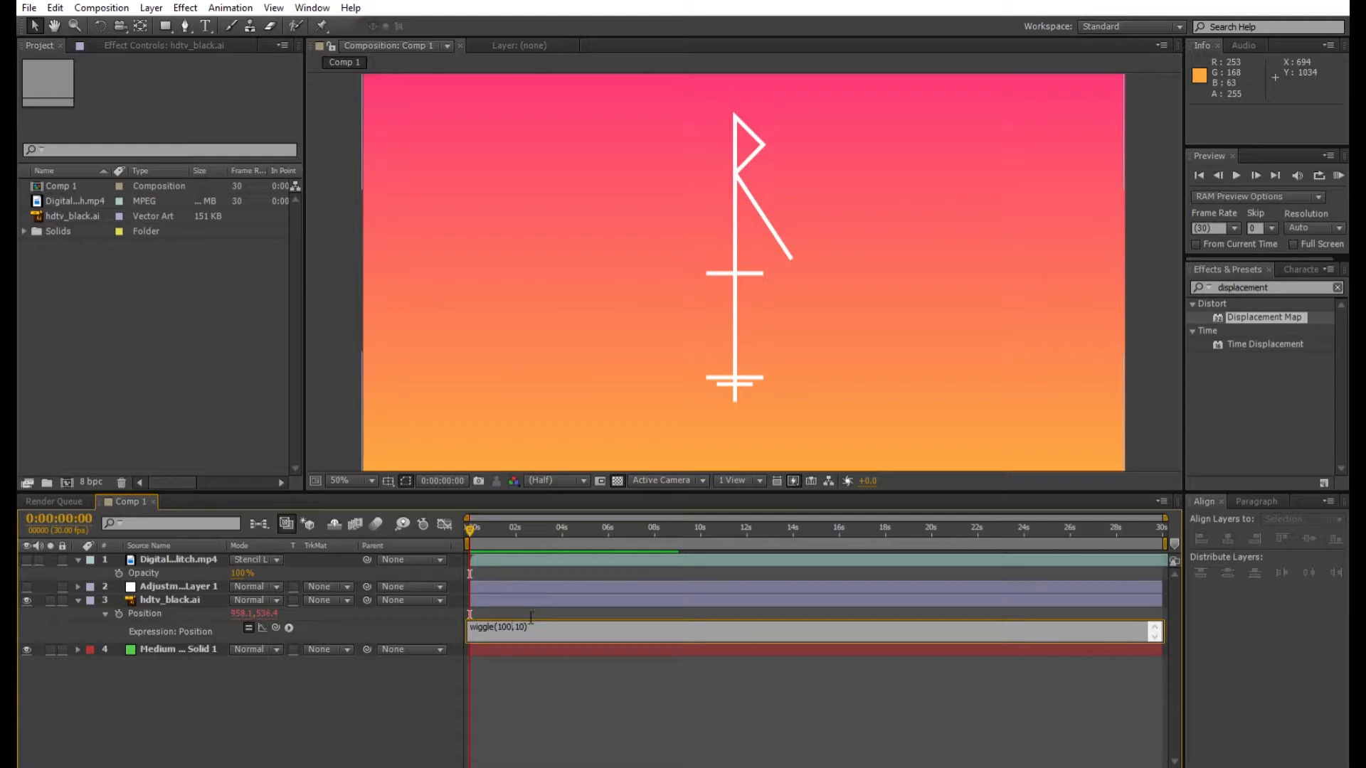
click(531, 649)
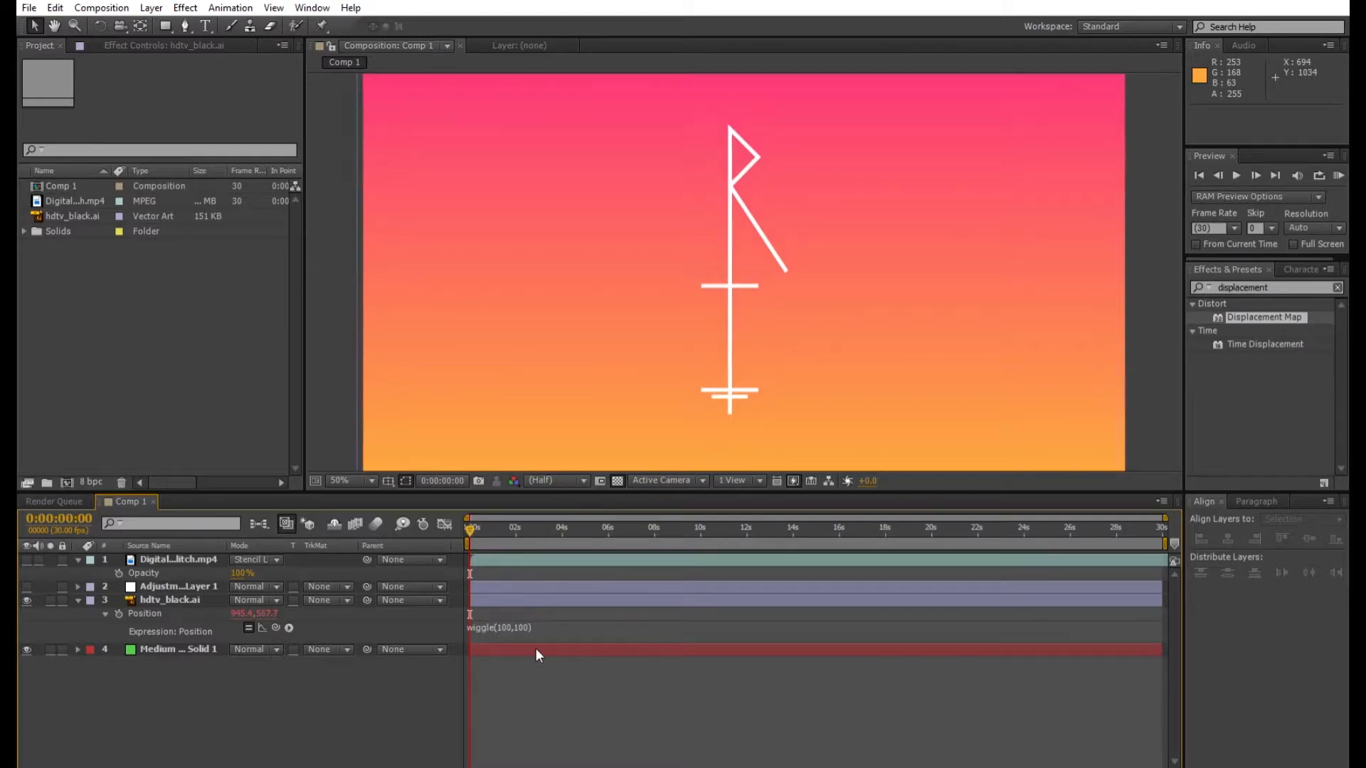
click(1342, 173)
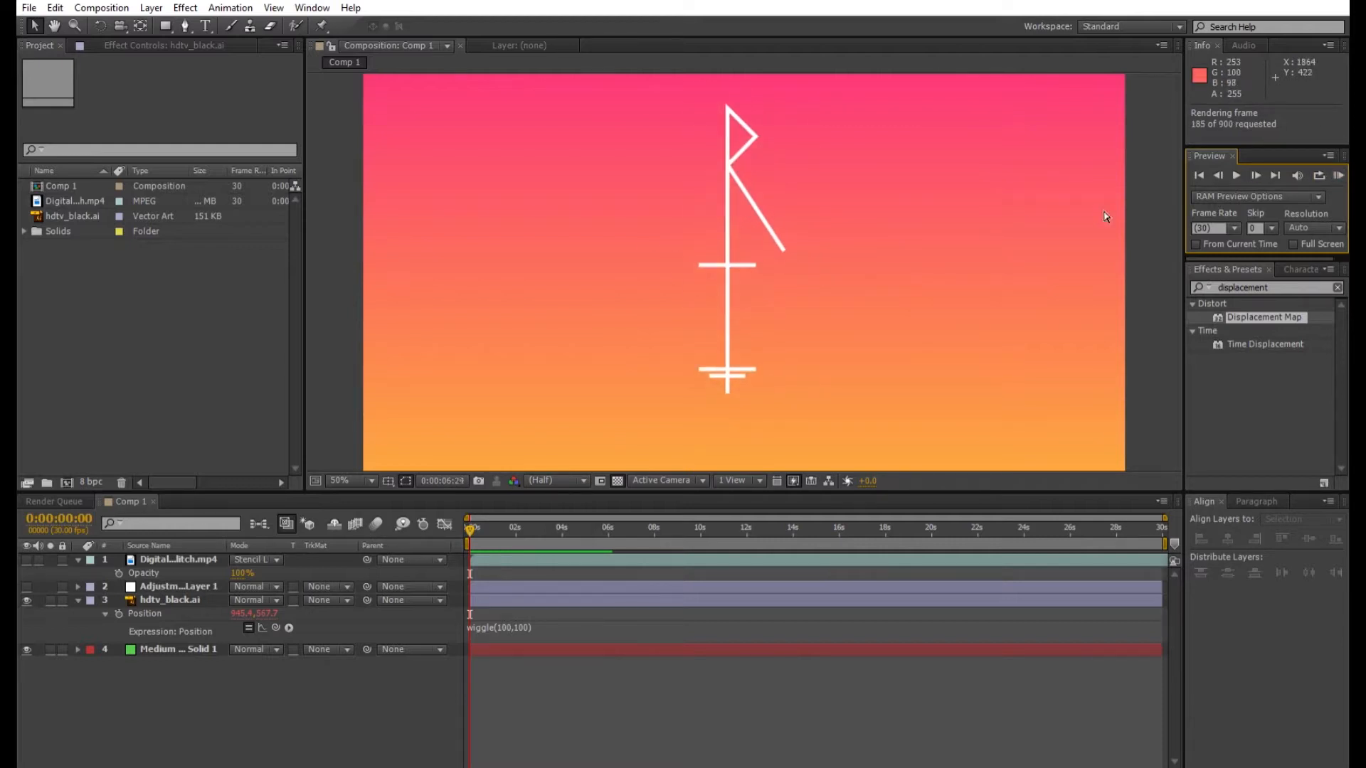
click(1338, 168)
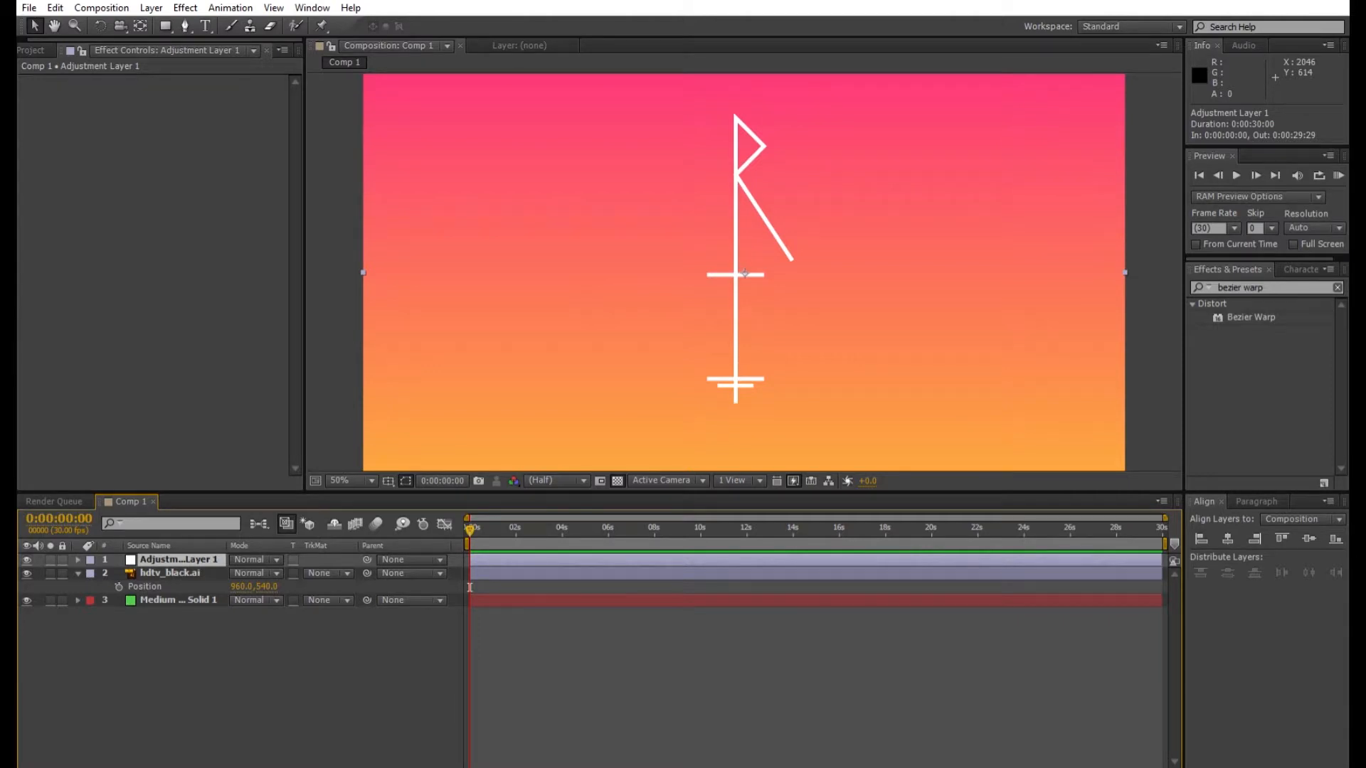
- Apply Bezier Warp to Adjustment Layer 1 and set keyframes for all its vertices and tangents at 0:00:00:00
drag(1246, 315, 705, 546)
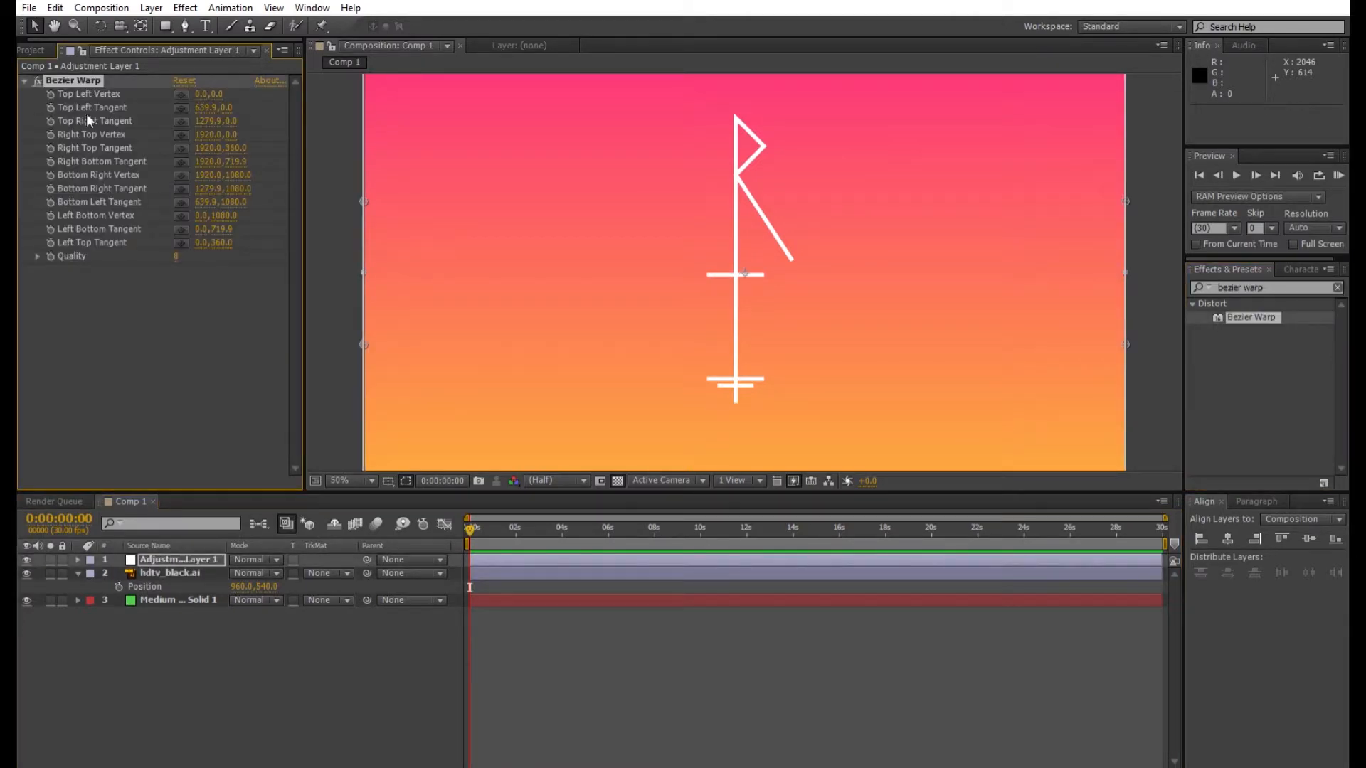
scroll(528, 228, down, 1)
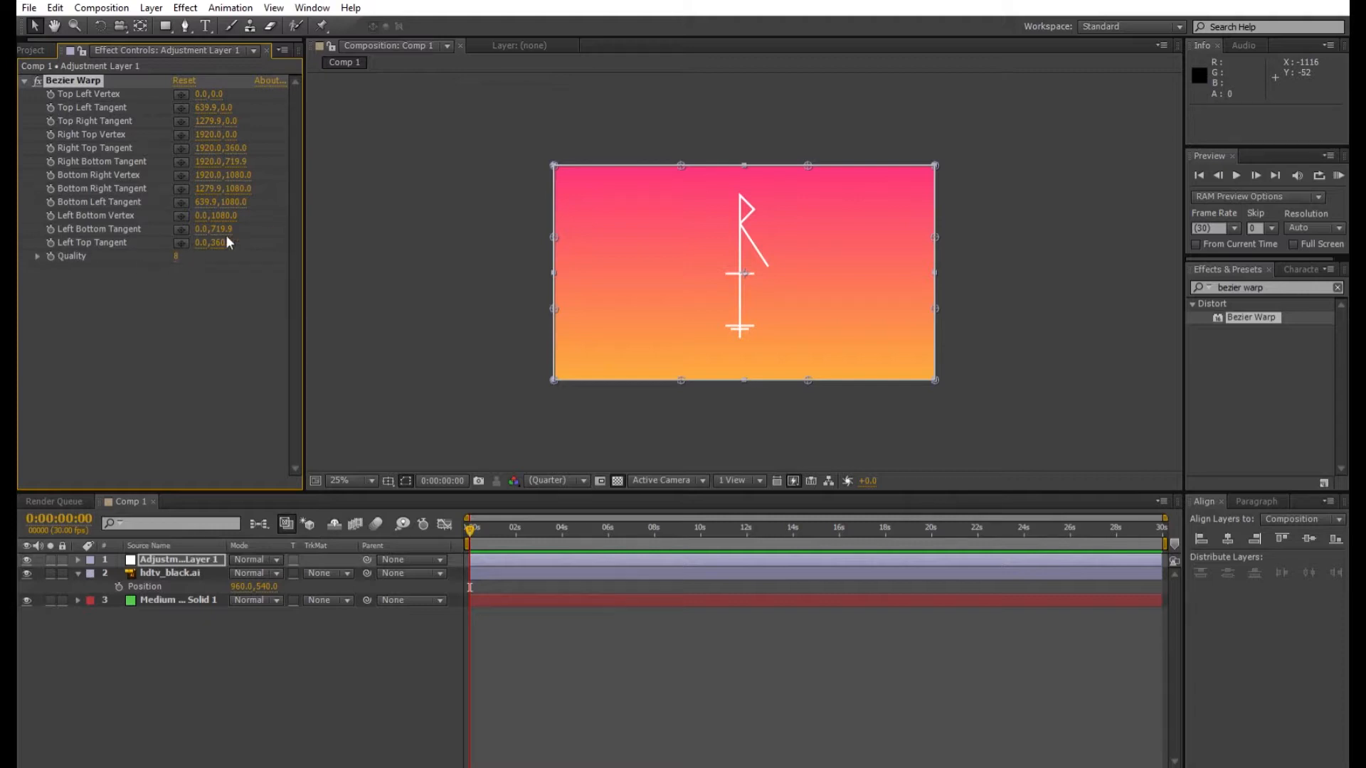
click(681, 152)
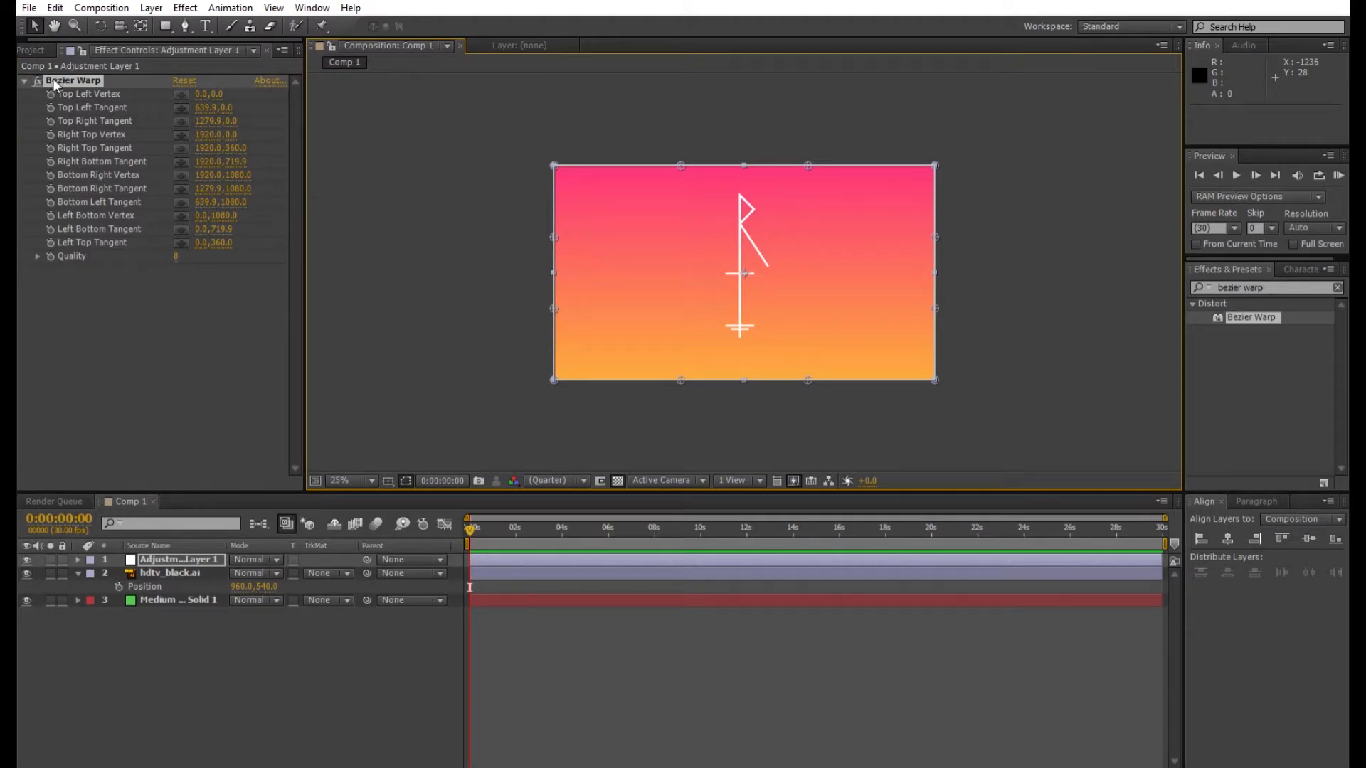
click(52, 229)
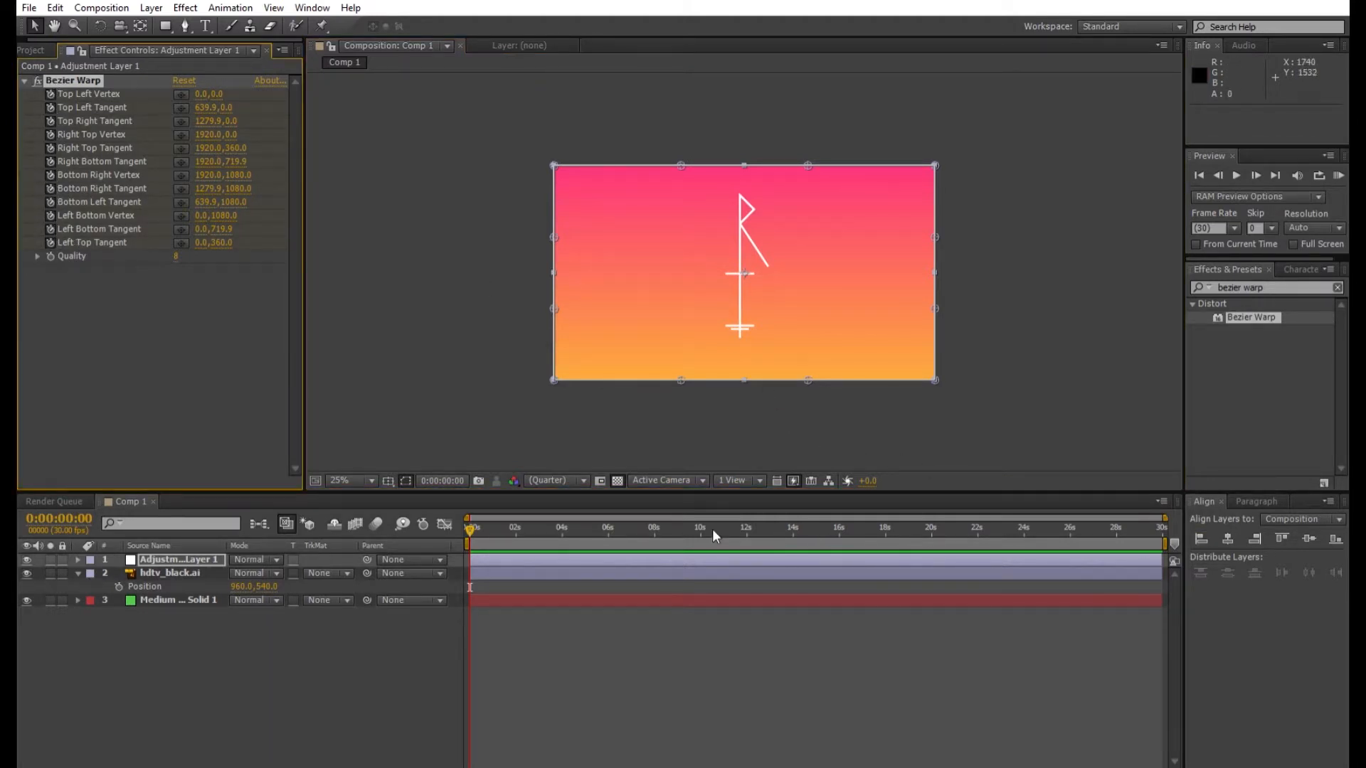
- At 0:00:03:29, distort the frame by pulling the Bezier Warp tangents on all four sides, and preview the animation from the start
click(560, 525)
drag(679, 146, 575, 76)
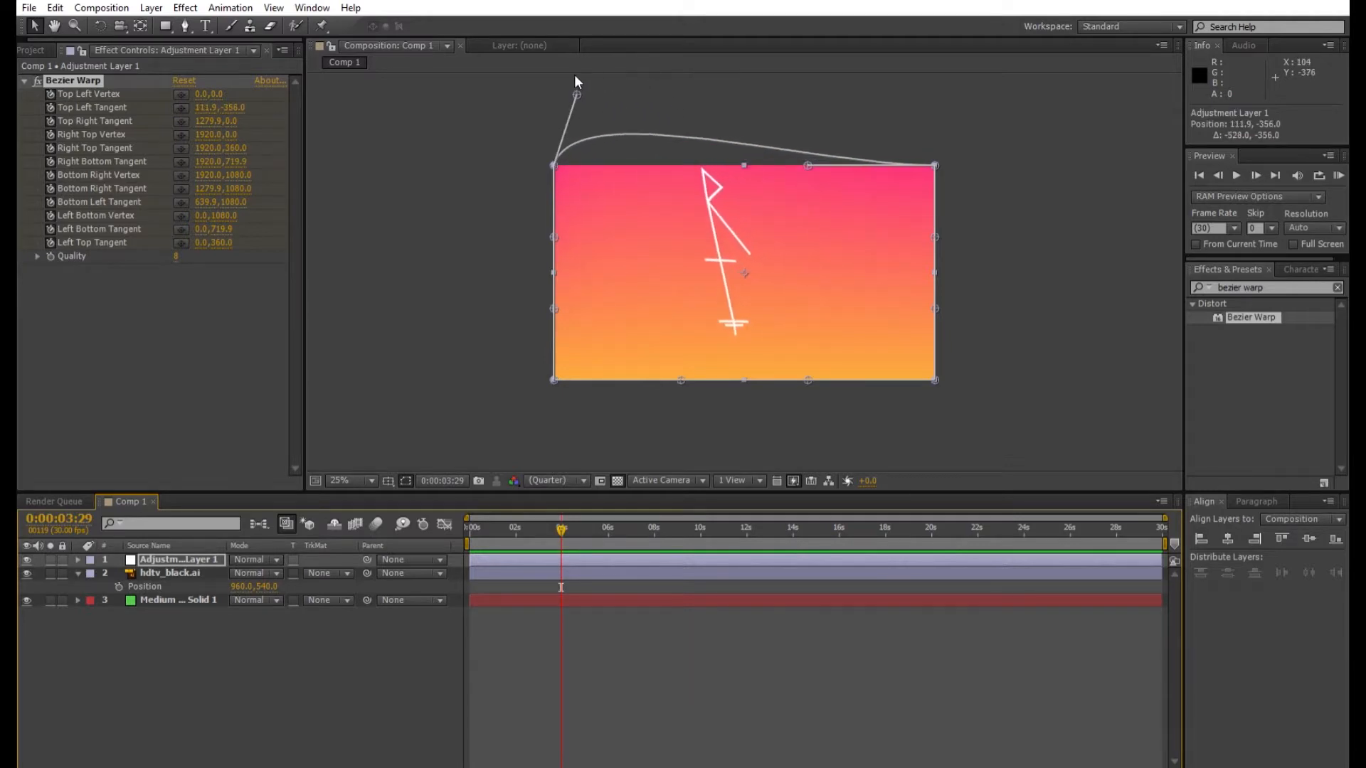
drag(807, 164, 989, 155)
drag(934, 236, 980, 243)
drag(744, 379, 811, 397)
drag(683, 379, 731, 458)
drag(551, 229, 445, 241)
drag(553, 306, 584, 297)
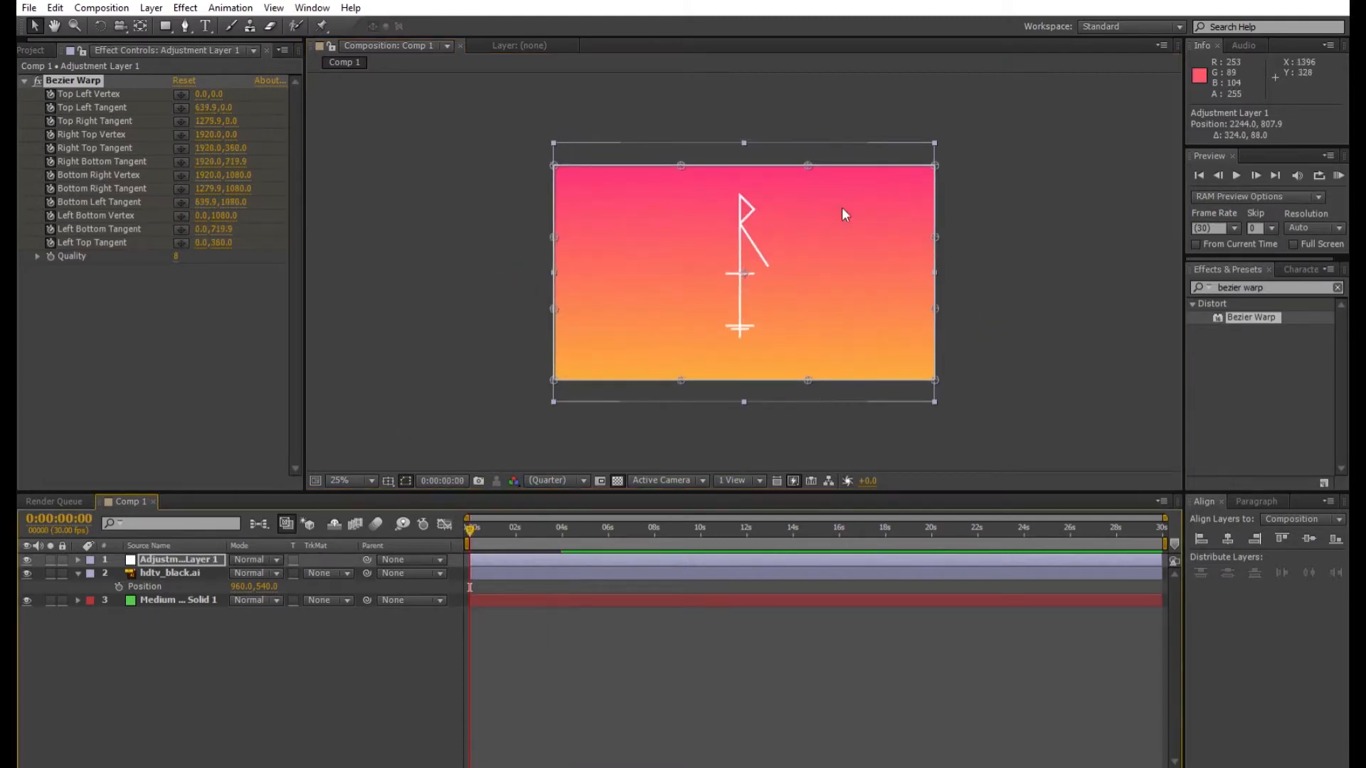
click(1338, 175)
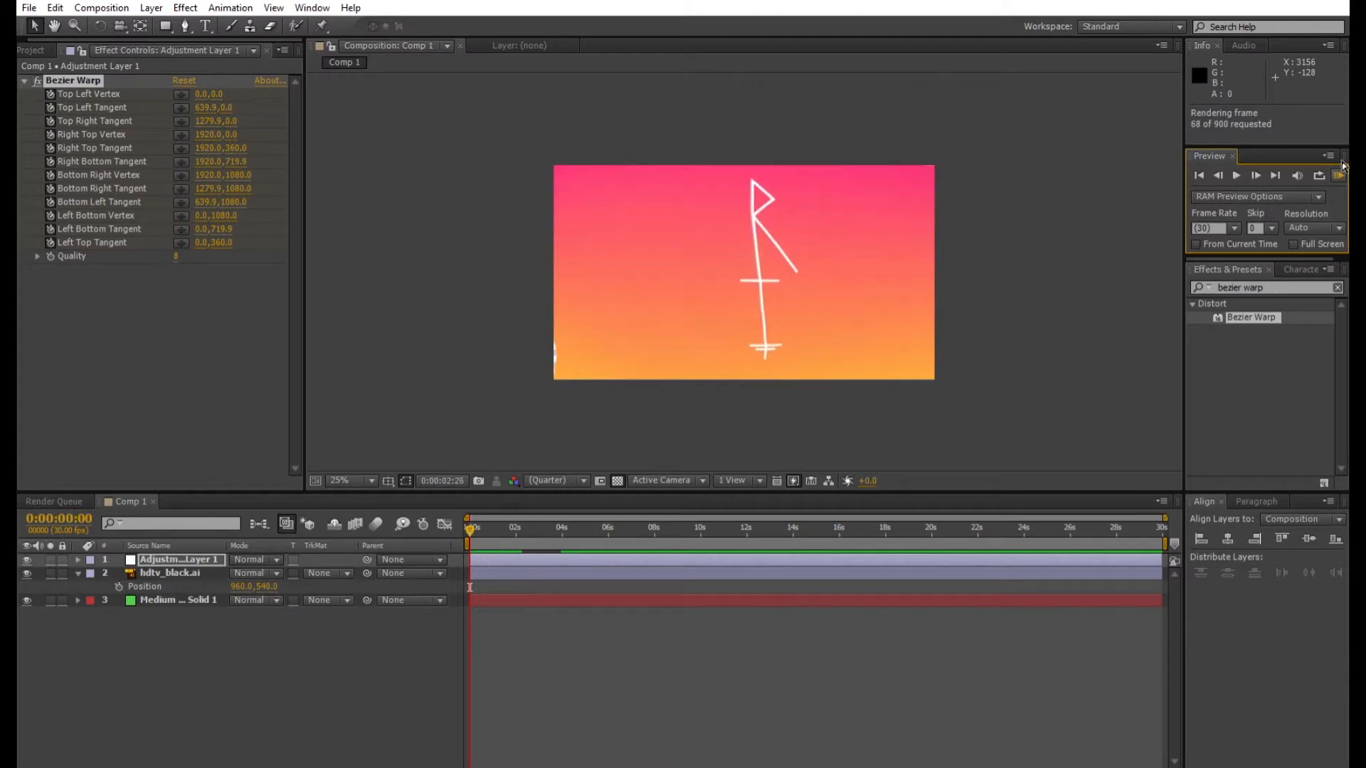
key(space)
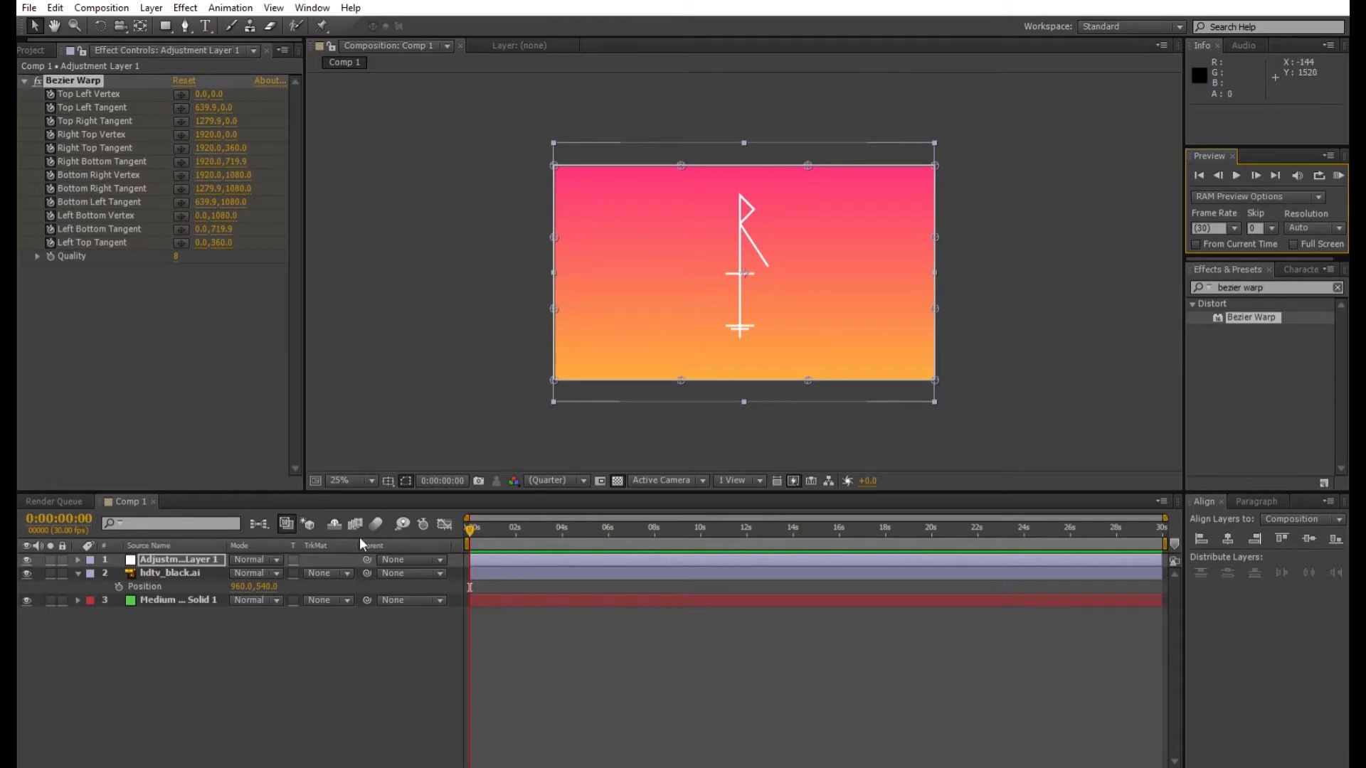
click(272, 639)
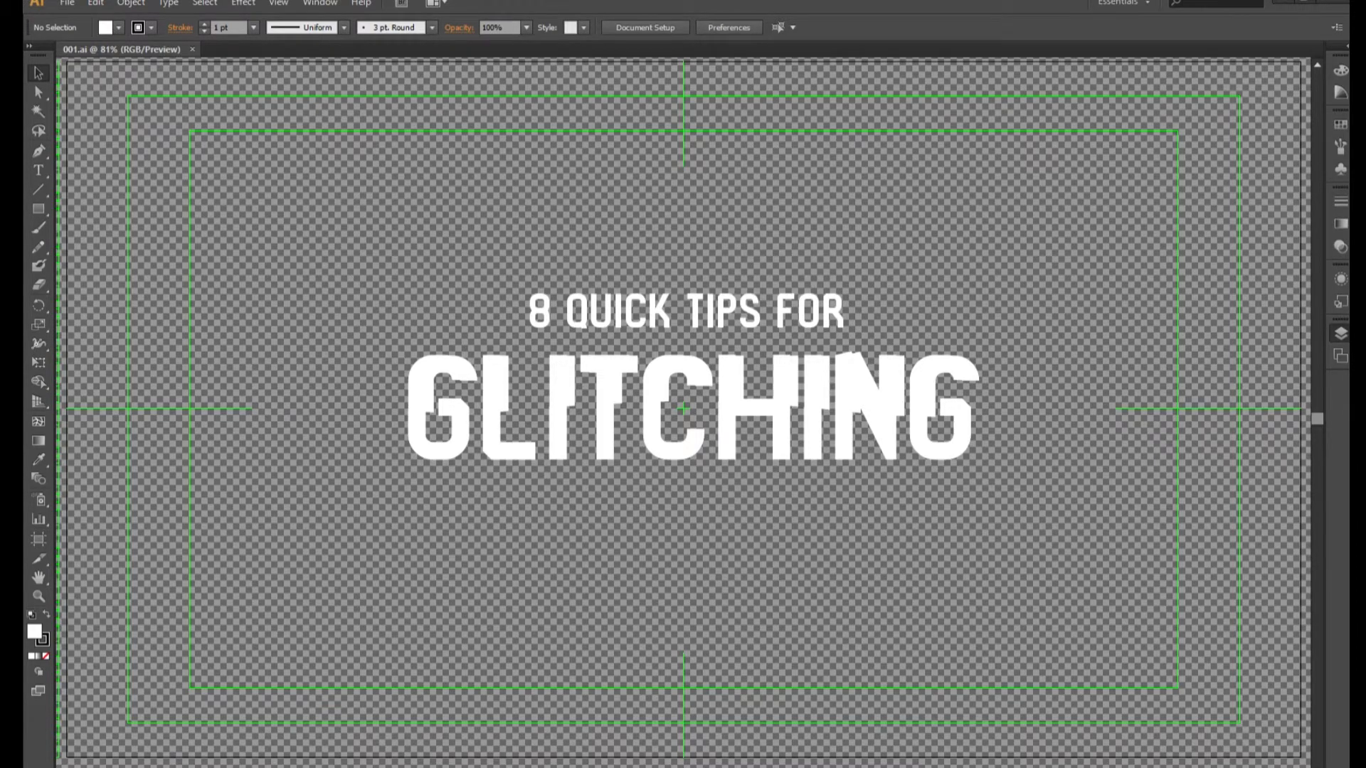
click(1145, 353)
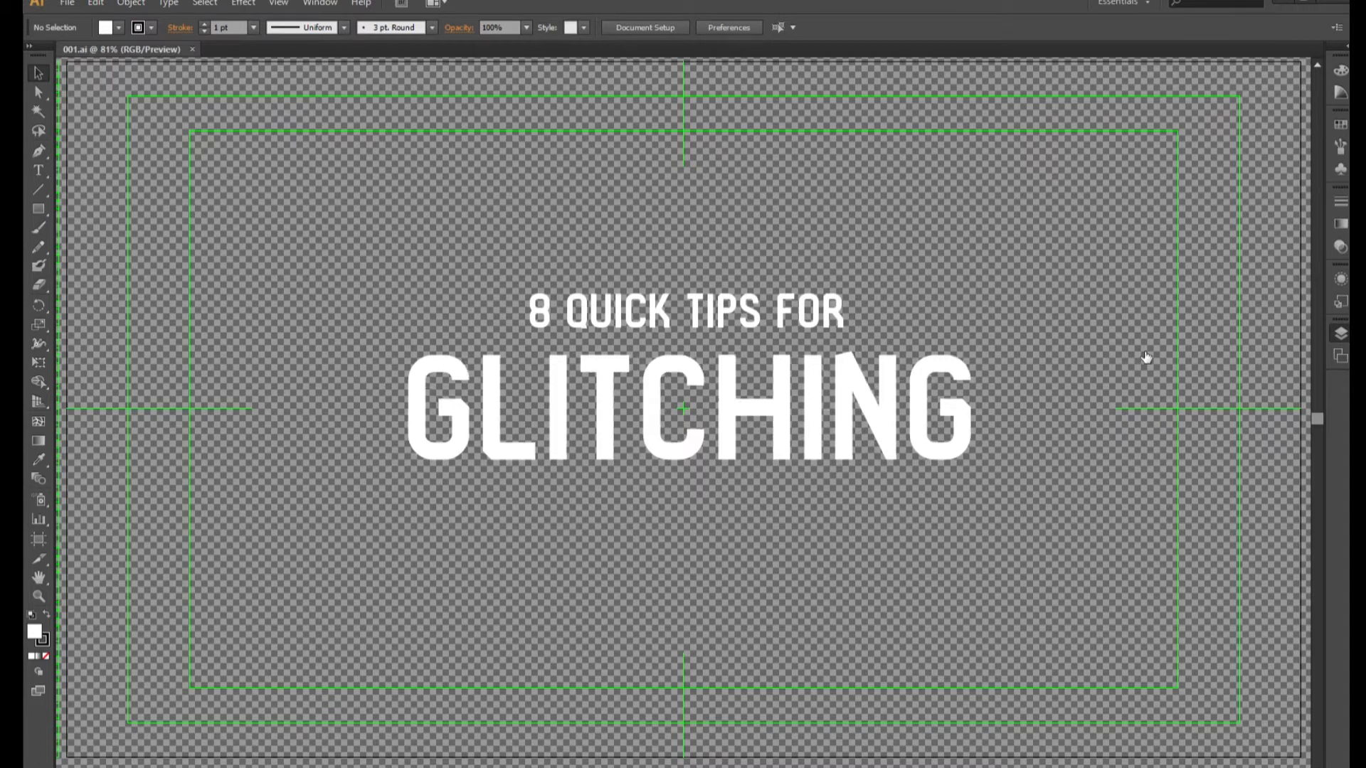
click(1144, 354)
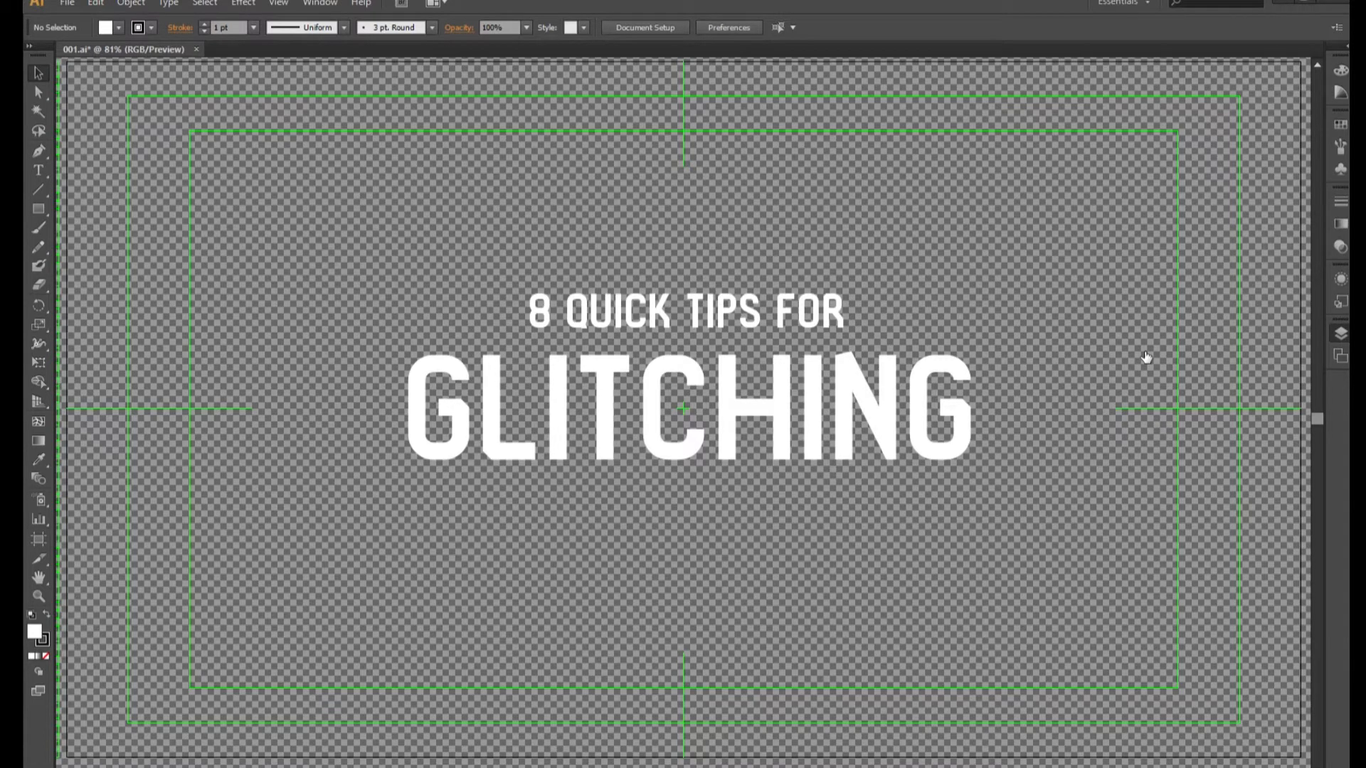